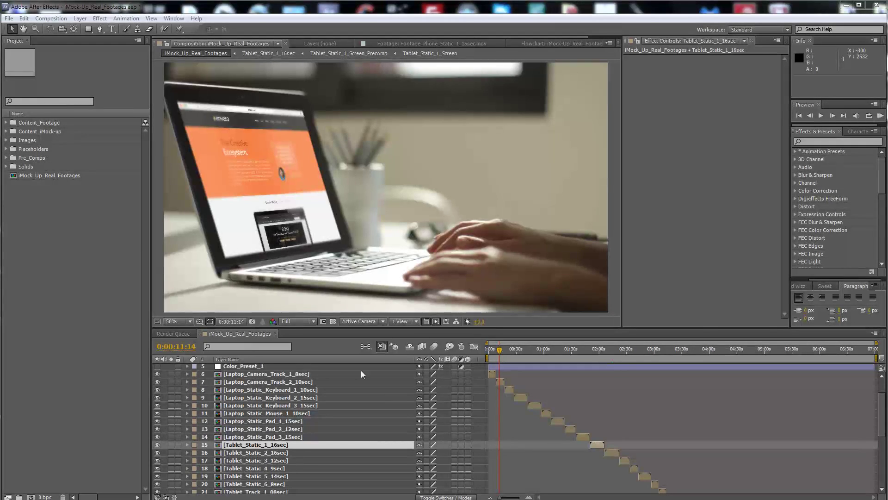
Go to the tablet shot at 0:01:57:05 in the main timeline and select the Tablet_Static_1_16sec layer
{"action": "left_click", "coordinate": [501, 382]}
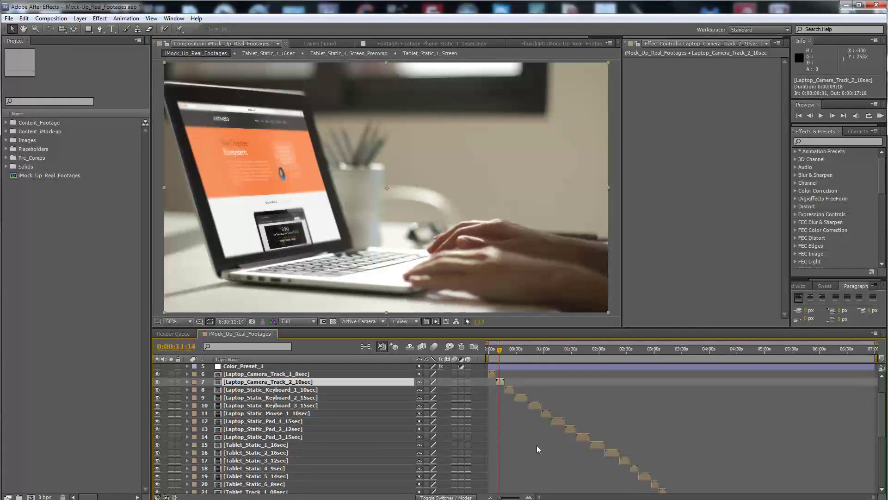
{"action": "scroll", "coordinate": [533, 445], "scroll_direction": "up", "scroll_amount": 2}
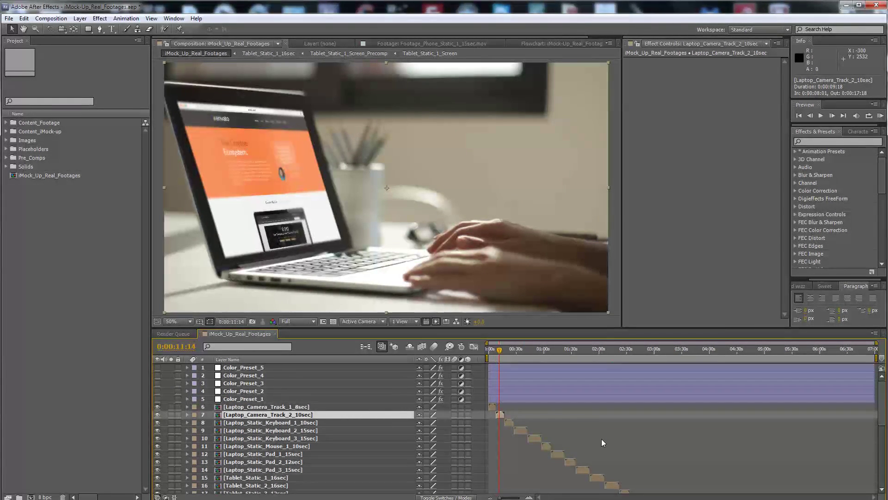
{"action": "scroll", "coordinate": [599, 438], "scroll_direction": "down", "scroll_amount": 2}
{"action": "left_click", "coordinate": [597, 350]}
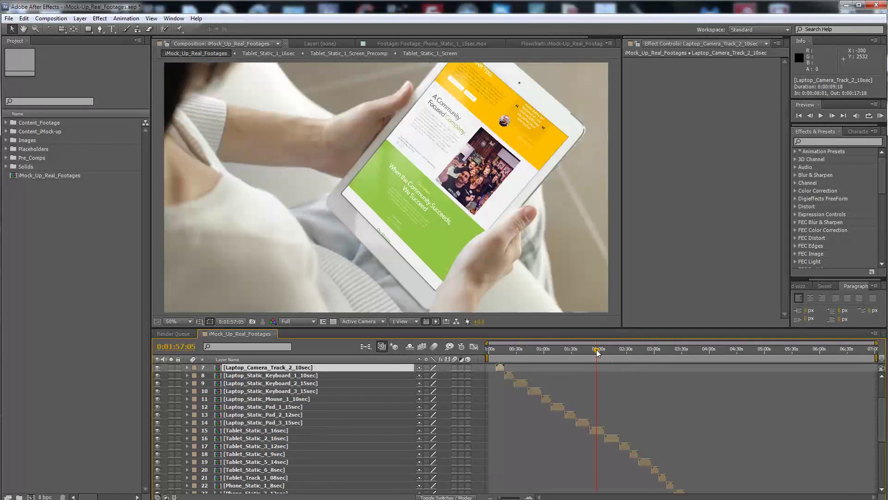
{"action": "left_click", "coordinate": [597, 430]}
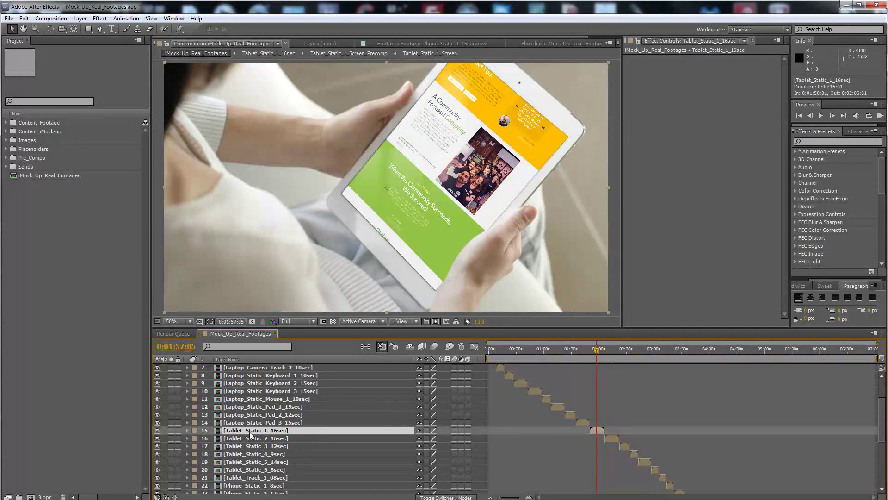
Open the Tablet_Static_1_Screen composition from the Placeholders folder
{"action": "double_click", "coordinate": [32, 150]}
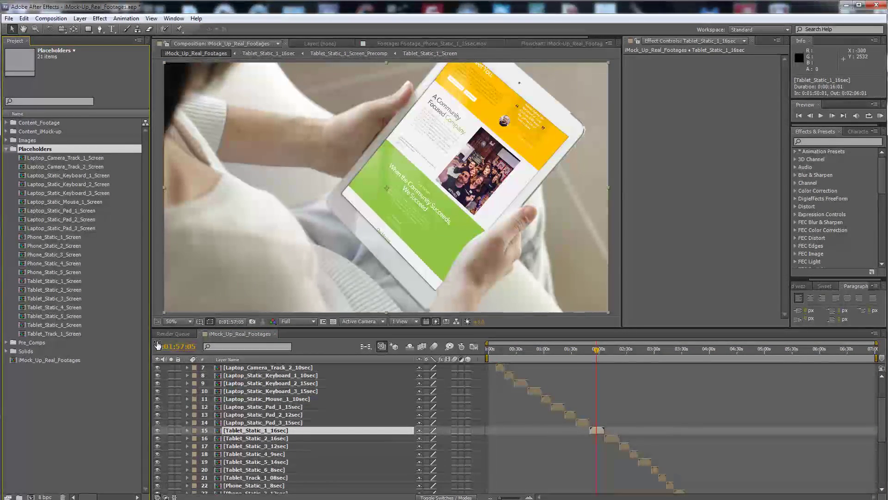
{"action": "left_click", "coordinate": [56, 282]}
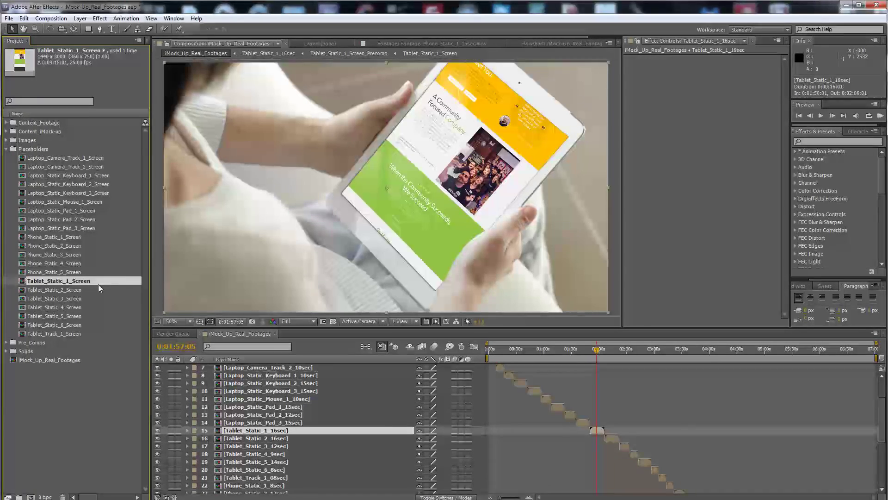
{"action": "double_click", "coordinate": [55, 281]}
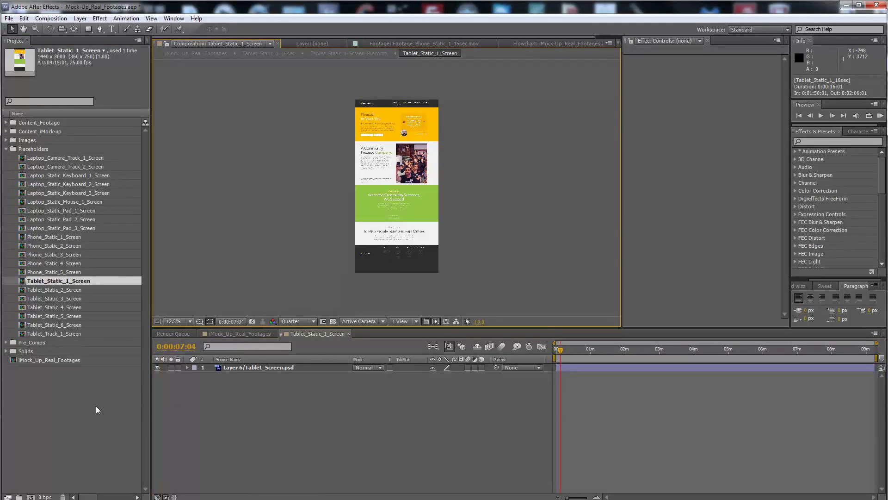
Import Tablet_Screen_1440x3000.jpg from the imock-up folder into the project as footage
{"action": "double_click", "coordinate": [51, 399]}
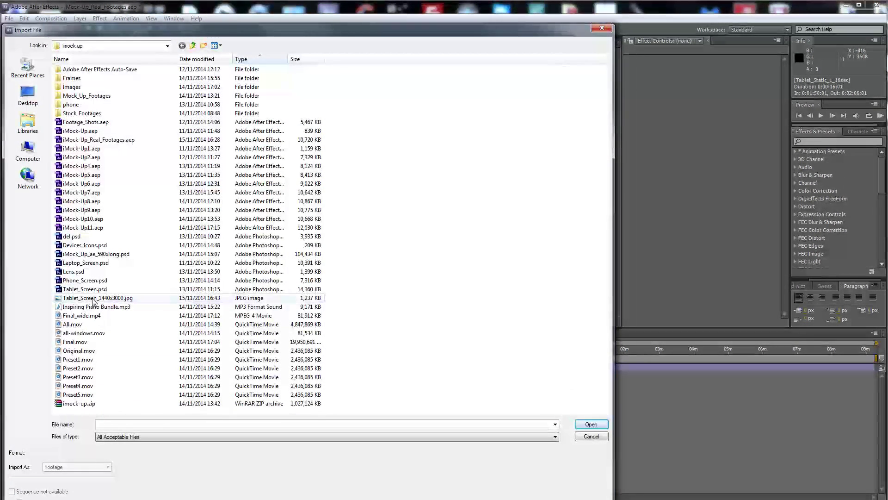
{"action": "left_click", "coordinate": [103, 299]}
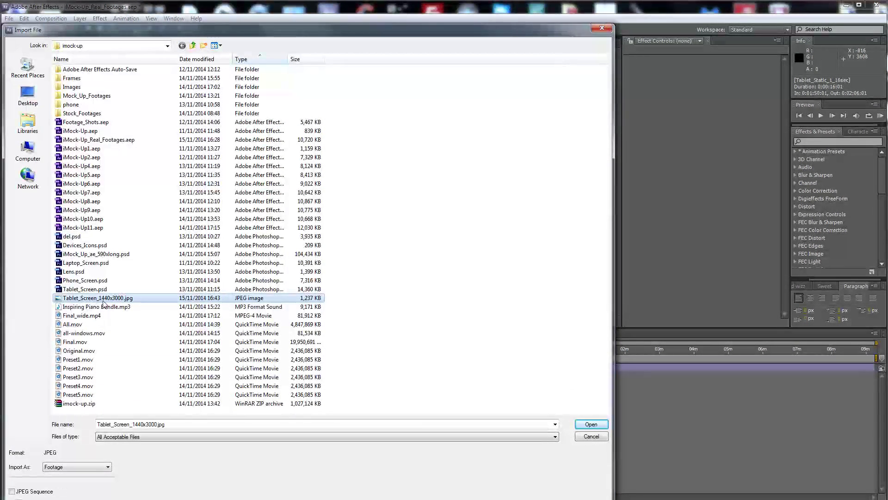
{"action": "left_click", "coordinate": [593, 427]}
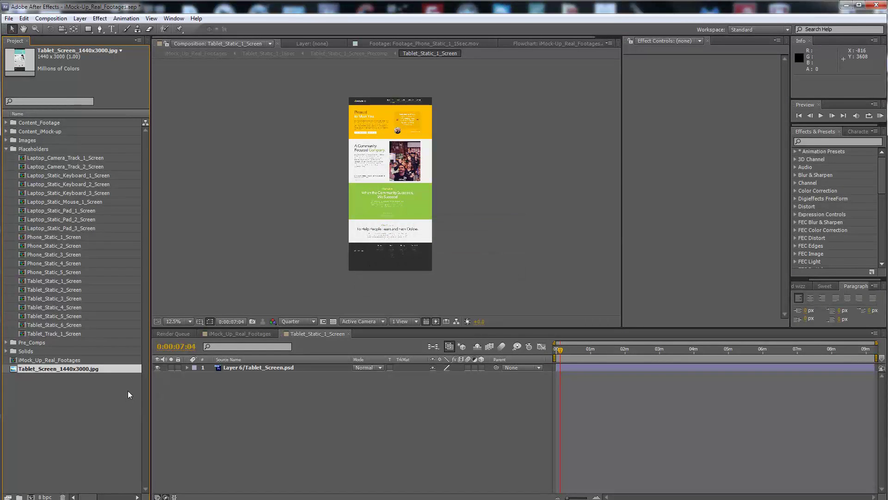
Add Tablet_Screen_1440x3000.jpg below the existing layer in Tablet_Static_1_Screen and hide the Layer 6/Tablet_Screen.psd layer
{"action": "left_click", "coordinate": [74, 387]}
{"action": "left_click", "coordinate": [63, 371]}
{"action": "left_click", "coordinate": [77, 393]}
{"action": "left_click", "coordinate": [63, 371]}
{"action": "left_click_drag", "start_coordinate": [52, 370], "coordinate": [254, 407]}
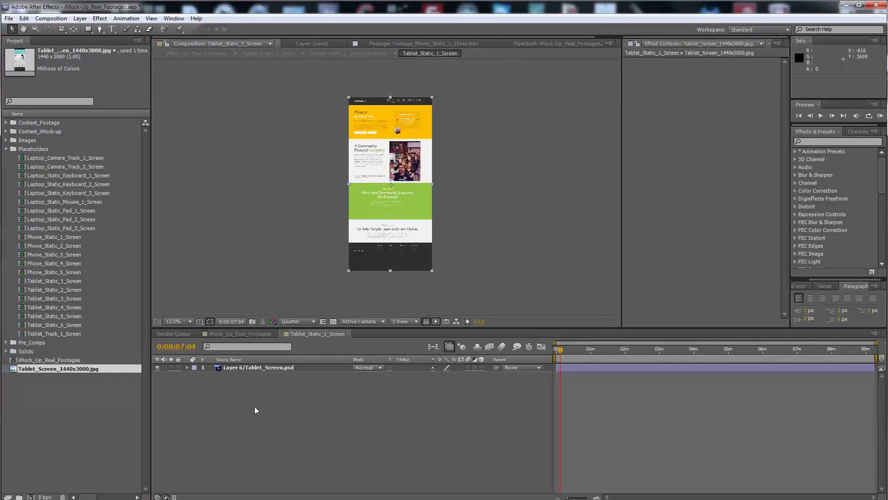
{"action": "left_click", "coordinate": [157, 368]}
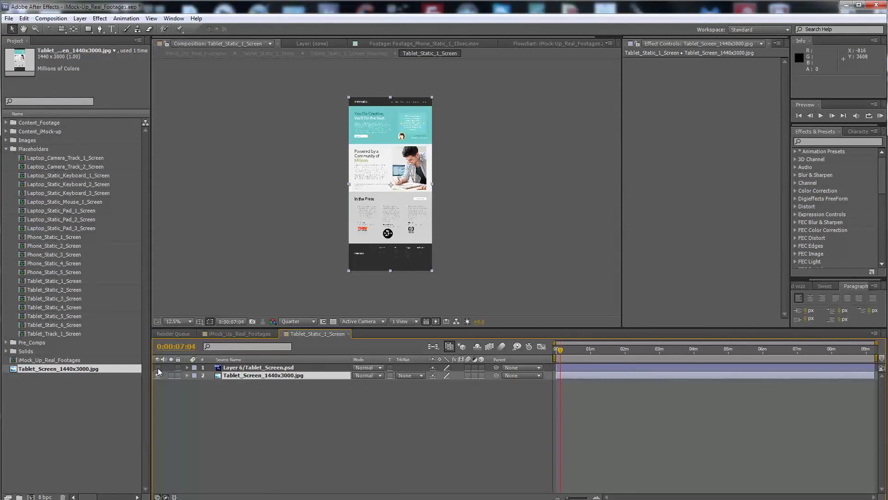
{"action": "left_click", "coordinate": [268, 403]}
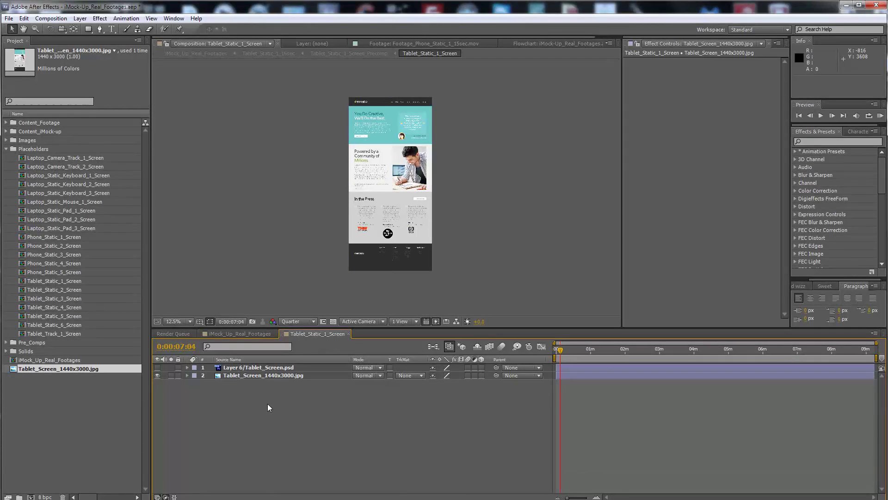
Close the placeholder composition and set the main composition's preview resolution to Quarter at 0:01:59:06
{"action": "left_click", "coordinate": [349, 334]}
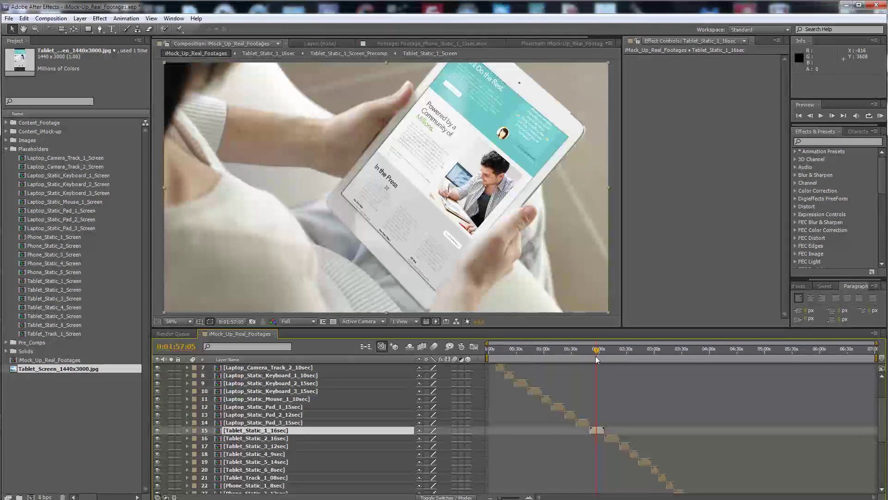
{"action": "left_click", "coordinate": [598, 349]}
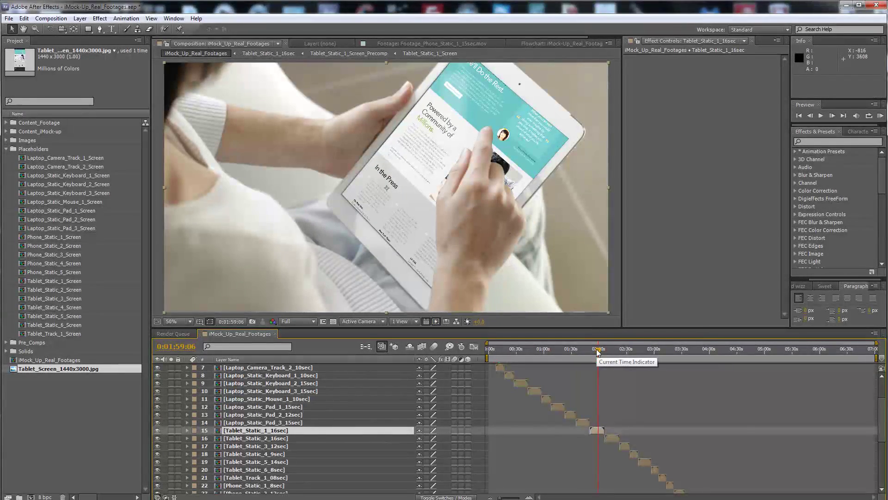
{"action": "left_click", "coordinate": [306, 321]}
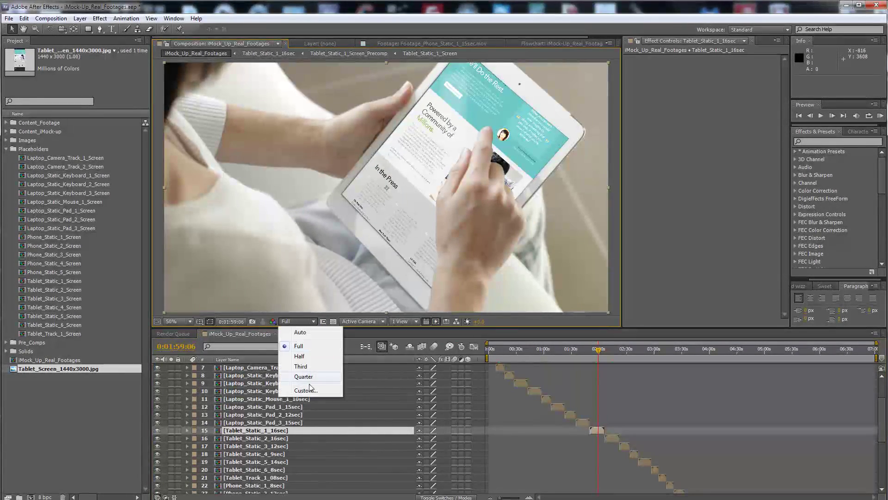
{"action": "left_click", "coordinate": [306, 377]}
Play back the tablet shot with the new screen image, replaying it from 0:01:54:05
{"action": "key", "text": "space"}
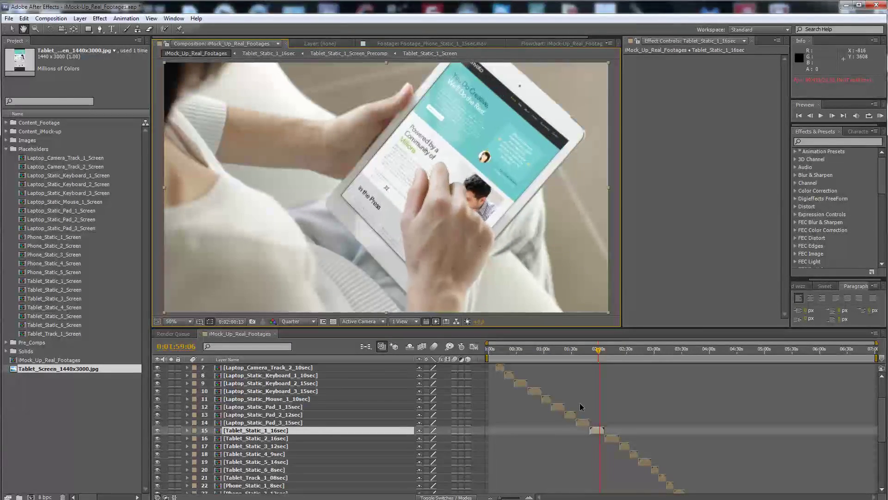
{"action": "left_click", "coordinate": [595, 351]}
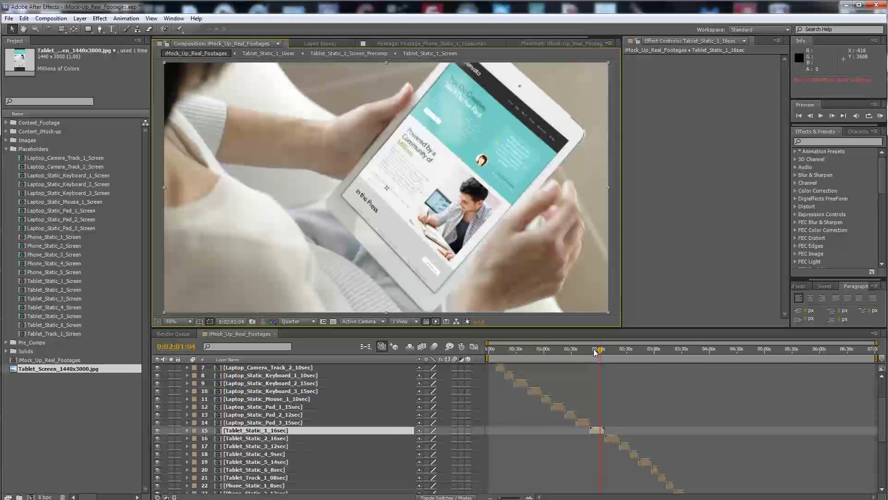
{"action": "left_click_drag", "start_coordinate": [595, 352], "coordinate": [593, 350]}
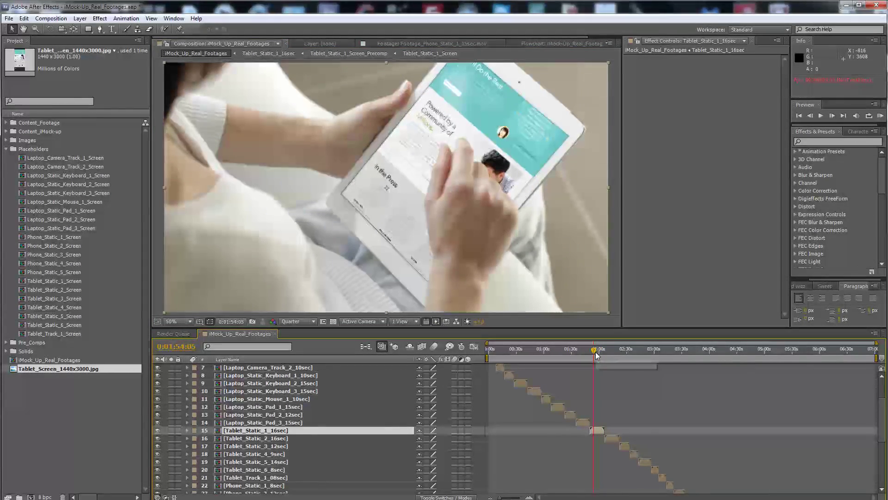
{"action": "key", "text": "space"}
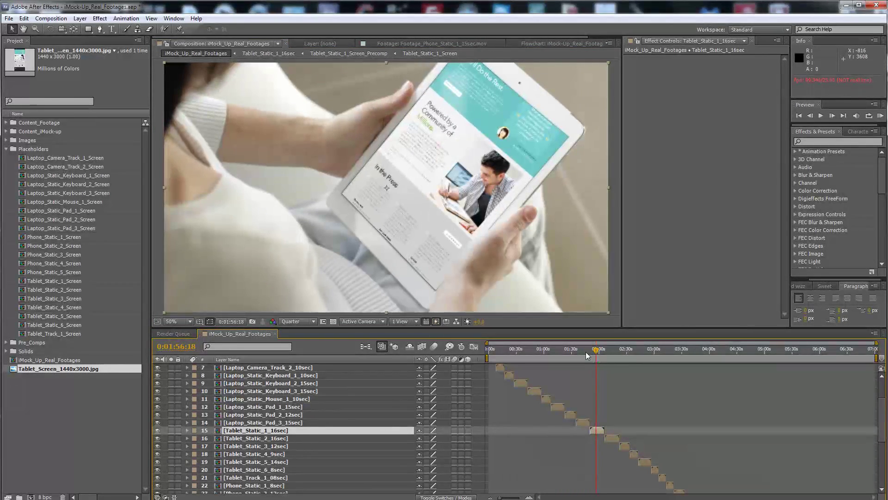
Browse the other laptop and tablet shots along the main timeline, checking their screen content
{"action": "left_click", "coordinate": [585, 352]}
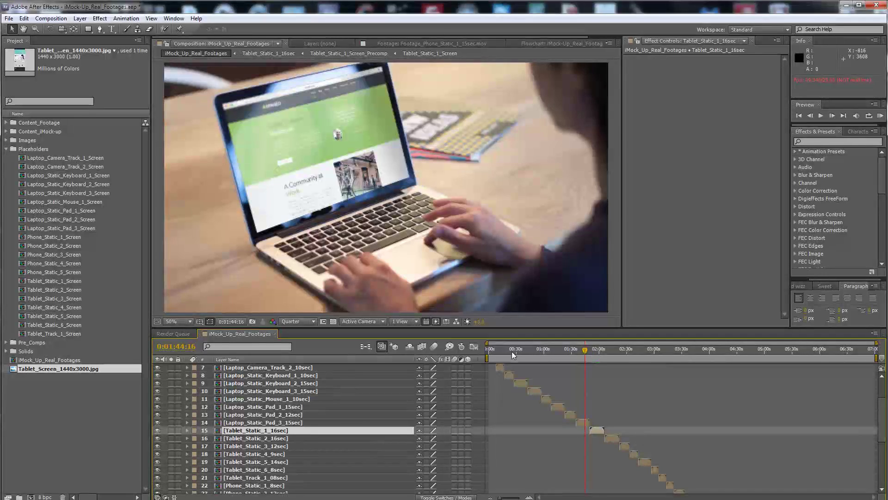
{"action": "left_click_drag", "start_coordinate": [511, 351], "coordinate": [522, 351]}
{"action": "left_click", "coordinate": [519, 384]}
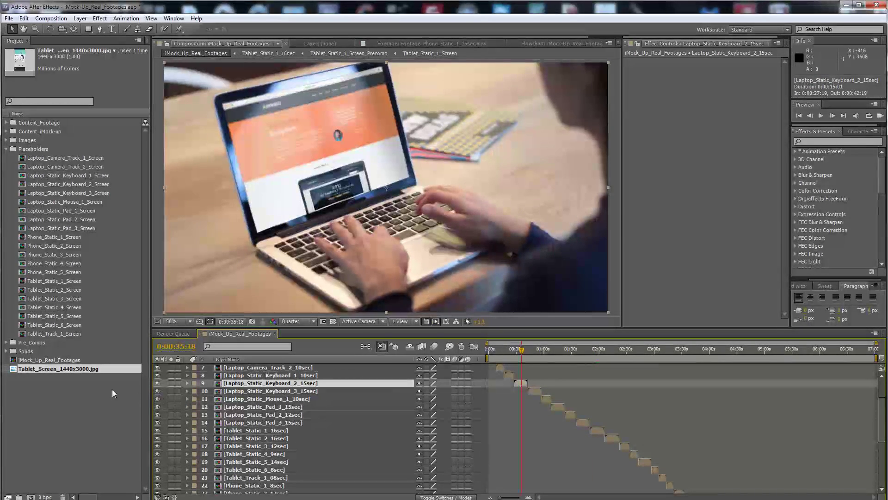
{"action": "scroll", "coordinate": [547, 429], "scroll_direction": "down", "scroll_amount": 1}
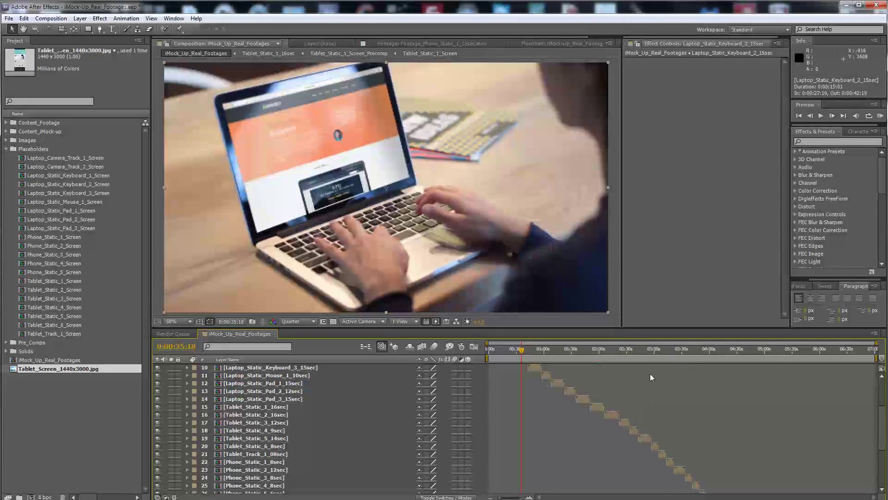
{"action": "left_click", "coordinate": [648, 352]}
{"action": "left_click", "coordinate": [656, 351]}
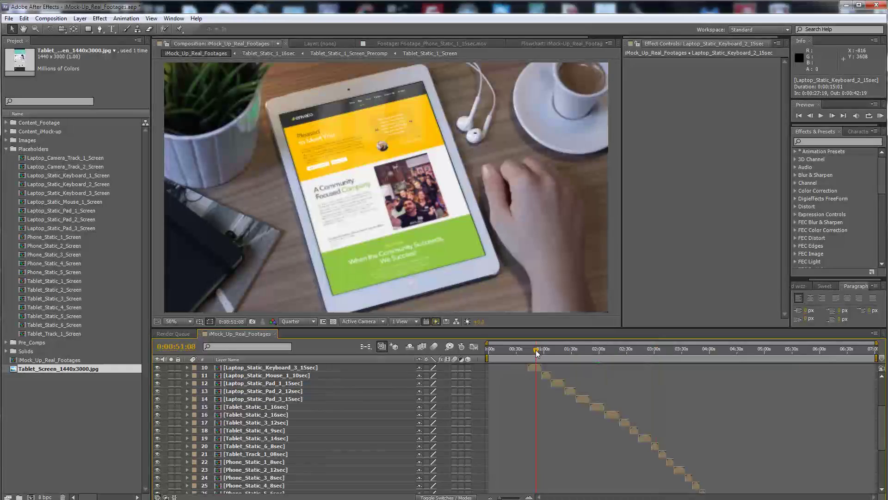
{"action": "left_click", "coordinate": [535, 351]}
Go to the Laptop_Camera_Track_2_10sec shot at 0:00:12:14 and view it at 100% zoom in Full resolution
{"action": "scroll", "coordinate": [511, 399], "scroll_direction": "up", "scroll_amount": 3}
{"action": "left_click", "coordinate": [501, 349]}
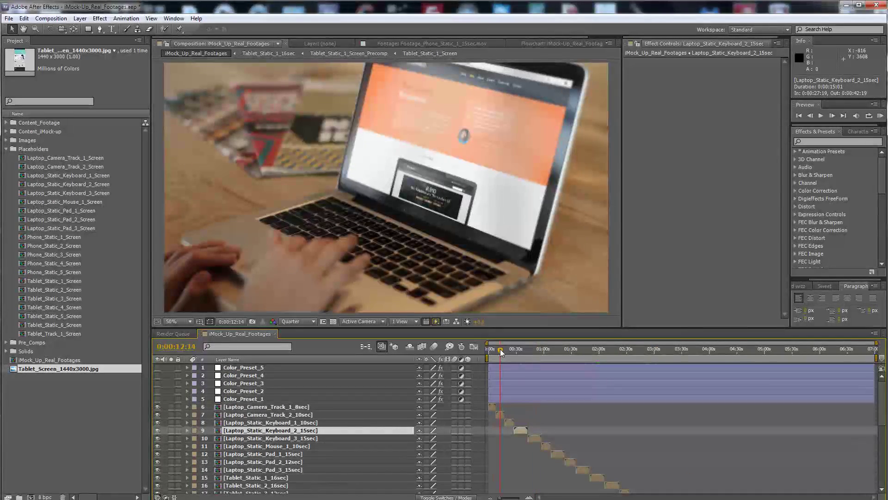
{"action": "scroll", "coordinate": [261, 212], "scroll_direction": "up", "scroll_amount": 1}
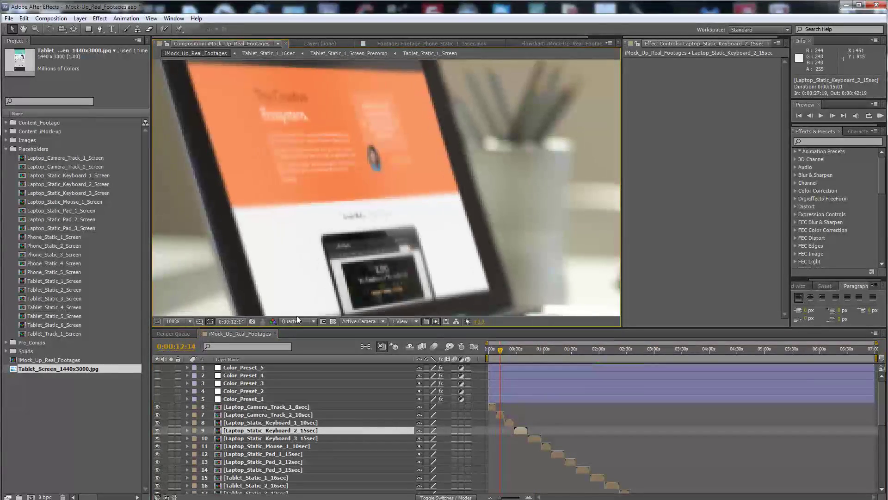
{"action": "left_click", "coordinate": [299, 321]}
{"action": "left_click", "coordinate": [298, 346]}
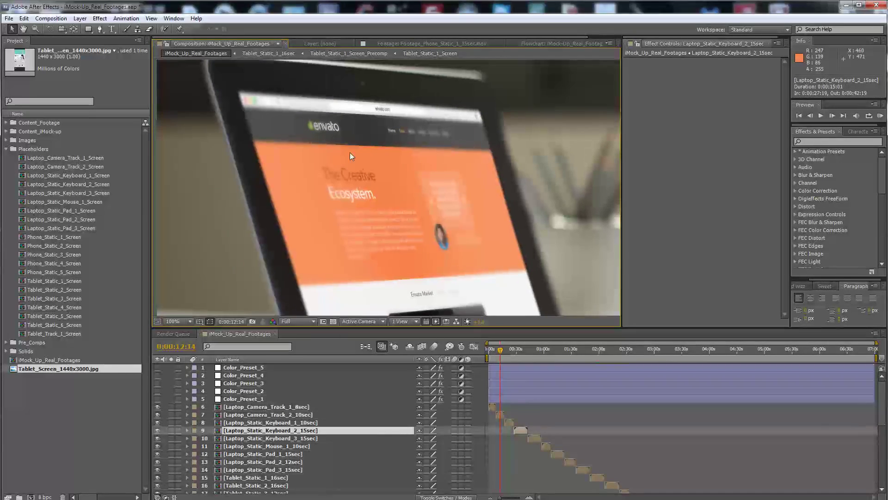
Open the Laptop_Camera_Track_2_10sec composition and inspect the effects on its two Laptop_Camera_Track_2_Screen layers
{"action": "double_click", "coordinate": [501, 416]}
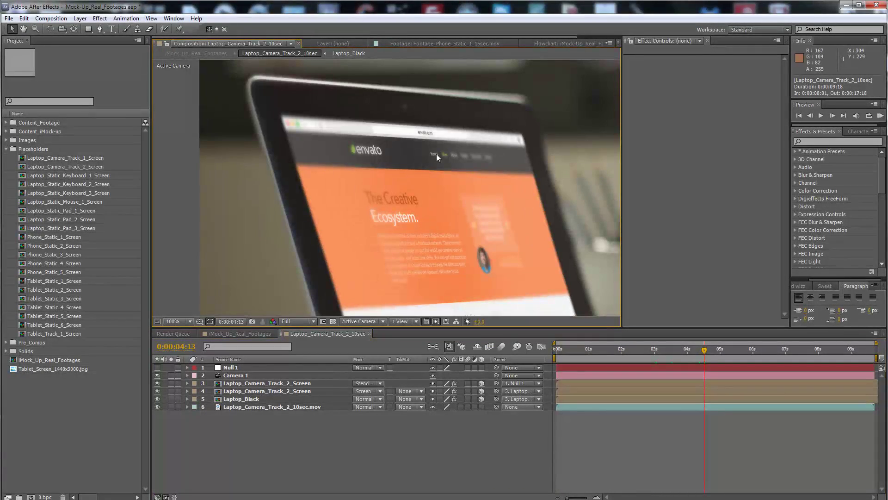
{"action": "left_click", "coordinate": [238, 384]}
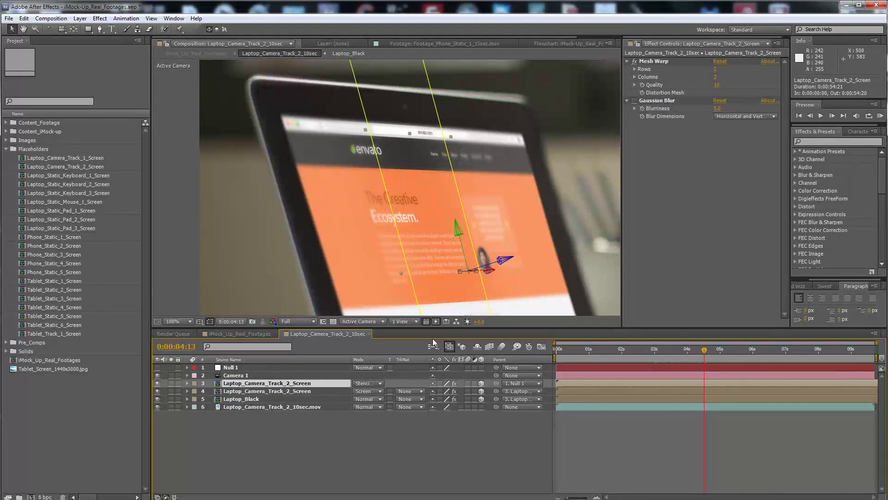
{"action": "left_click", "coordinate": [158, 383]}
{"action": "left_click", "coordinate": [222, 392]}
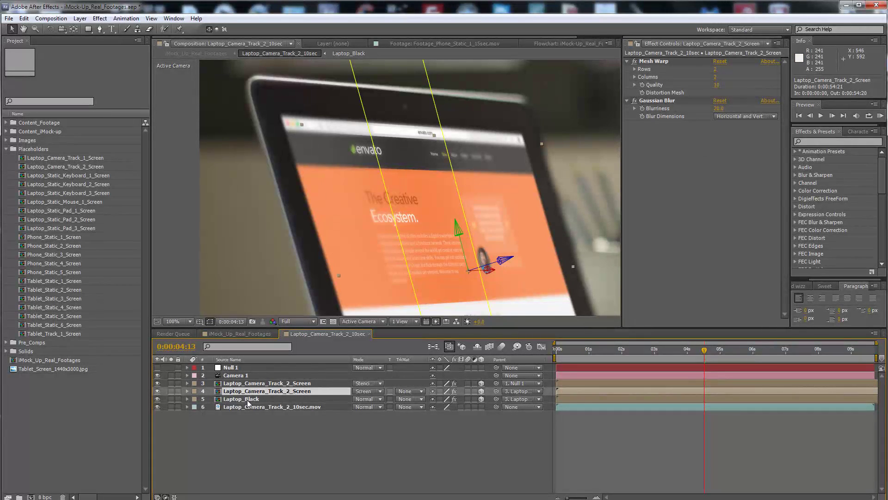
{"action": "left_click", "coordinate": [243, 384]}
{"action": "left_click", "coordinate": [250, 391]}
Try lower Gaussian Blur Blurriness values, including 10, on the Screen-mode Laptop_Camera_Track_2_Screen layer, and restore it to 20
{"action": "left_click", "coordinate": [654, 101]}
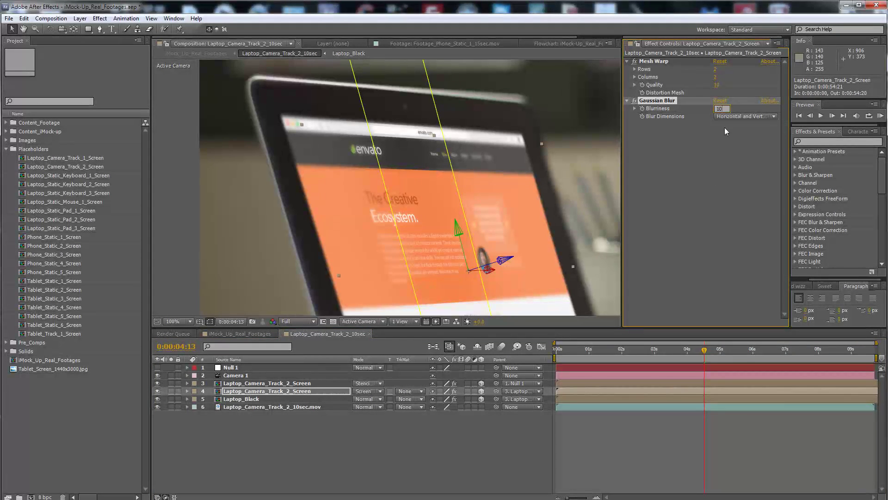
{"action": "double_click", "coordinate": [719, 108]}
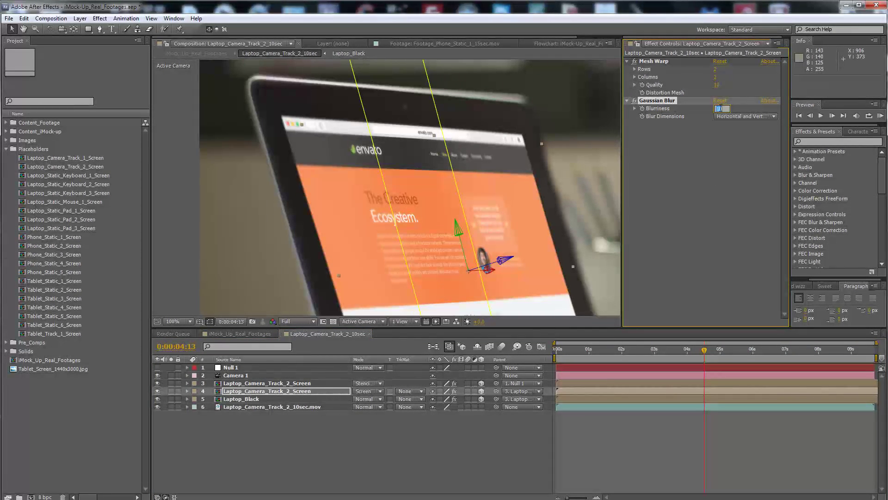
{"action": "key", "text": "Return"}
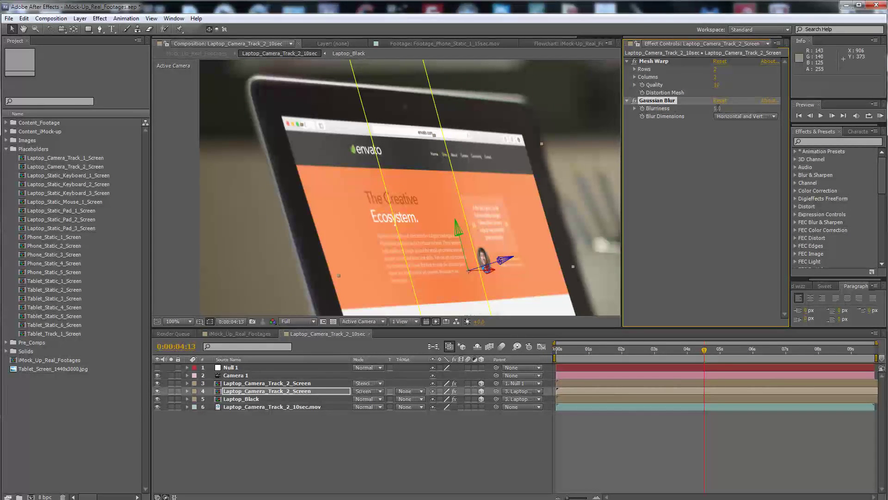
{"action": "left_click_drag", "start_coordinate": [717, 108], "coordinate": [712, 137]}
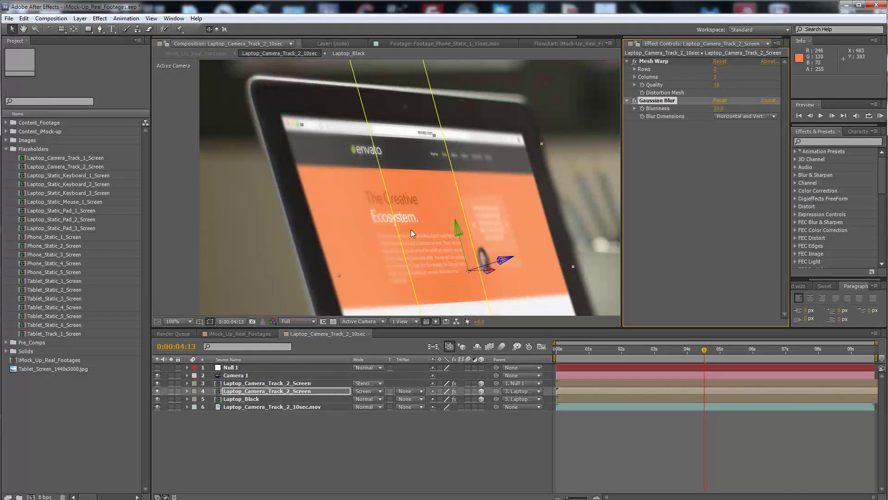
{"action": "left_click", "coordinate": [316, 445]}
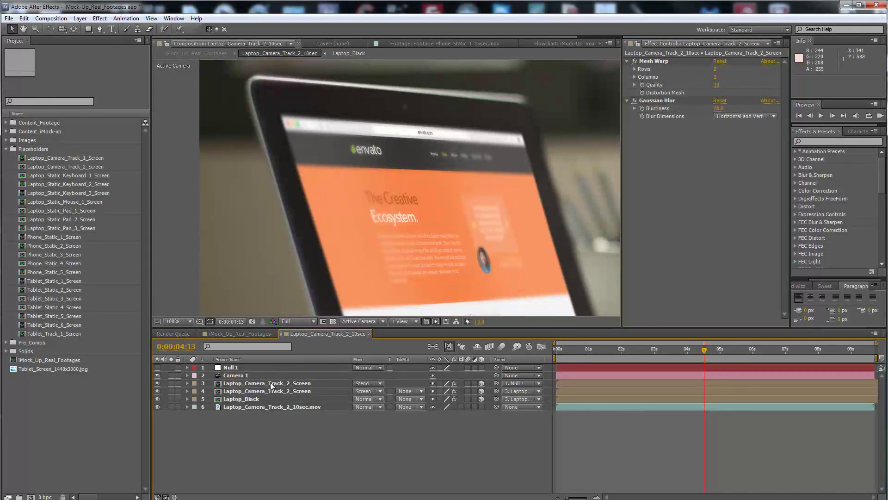
Widen the mask on the stencil Laptop_Camera_Track_2_Screen layer by moving its two side edges outward to enlarge the sharp area of the laptop screen
{"action": "left_click", "coordinate": [270, 382]}
{"action": "left_click_drag", "start_coordinate": [392, 213], "coordinate": [364, 269]}
{"action": "key", "text": "ctrl+z"}
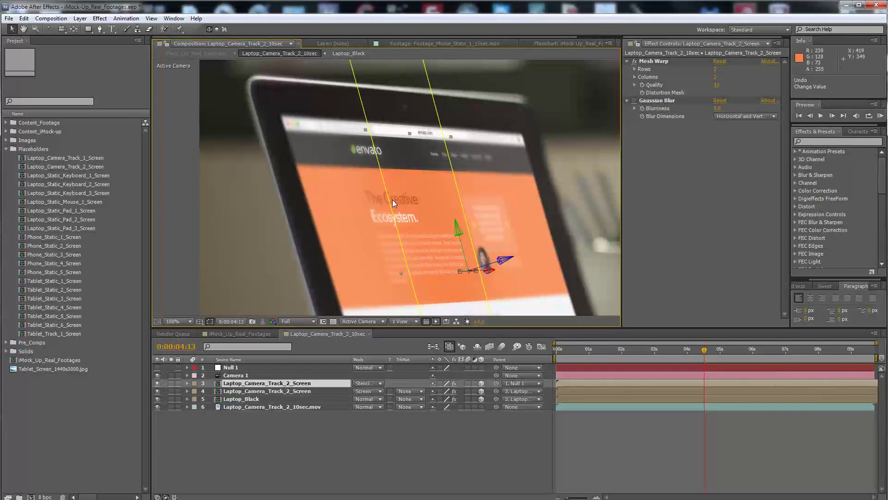
{"action": "left_click_drag", "start_coordinate": [389, 202], "coordinate": [364, 204]}
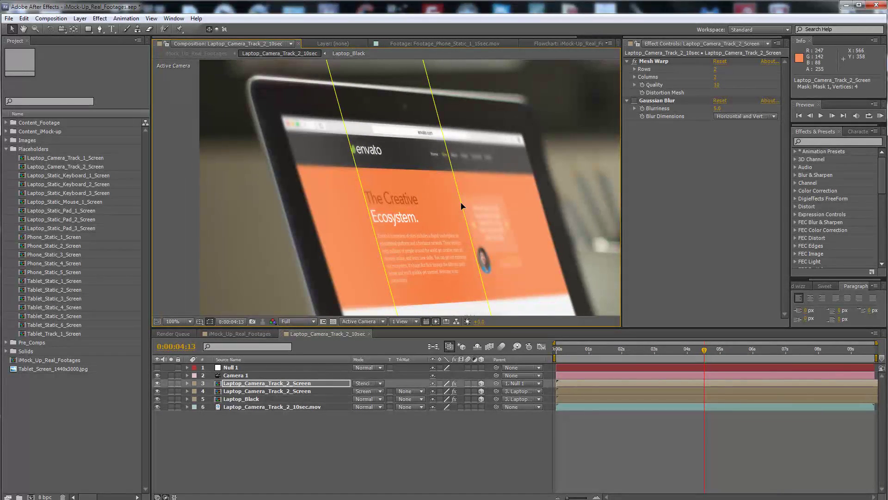
{"action": "left_click_drag", "start_coordinate": [461, 204], "coordinate": [490, 200]}
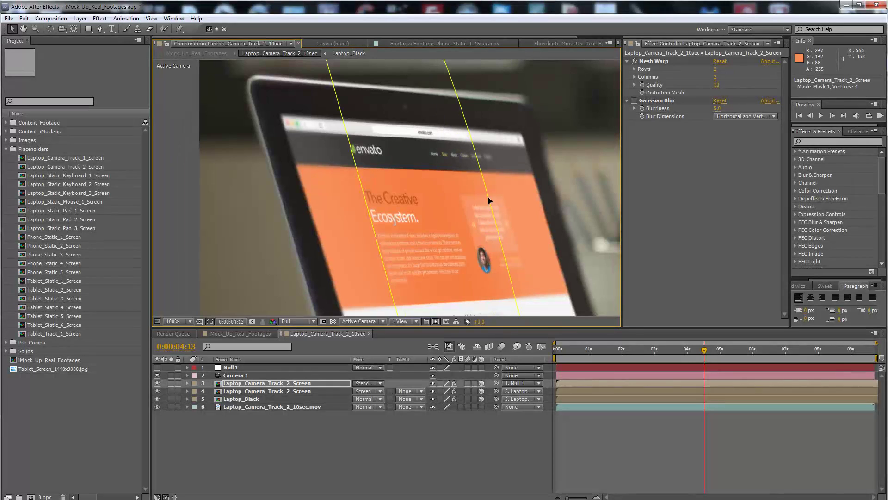
{"action": "left_click", "coordinate": [390, 449]}
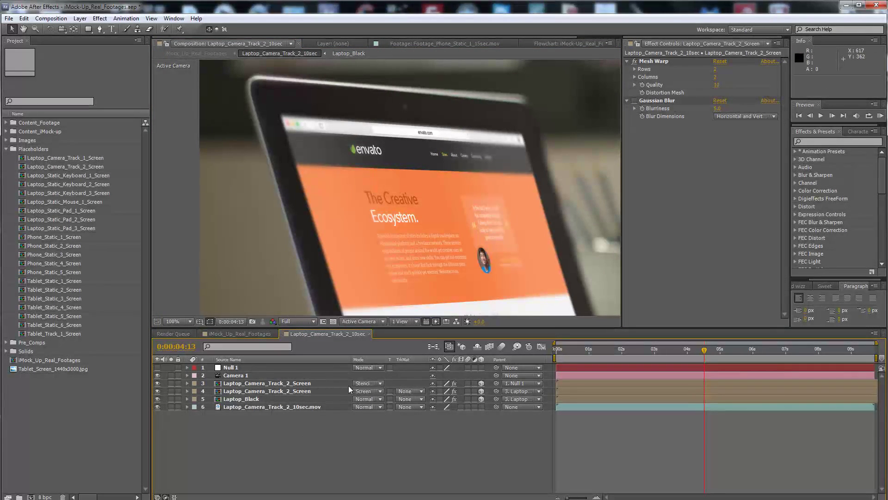
{"action": "scroll", "coordinate": [390, 279], "scroll_direction": "down", "scroll_amount": 2}
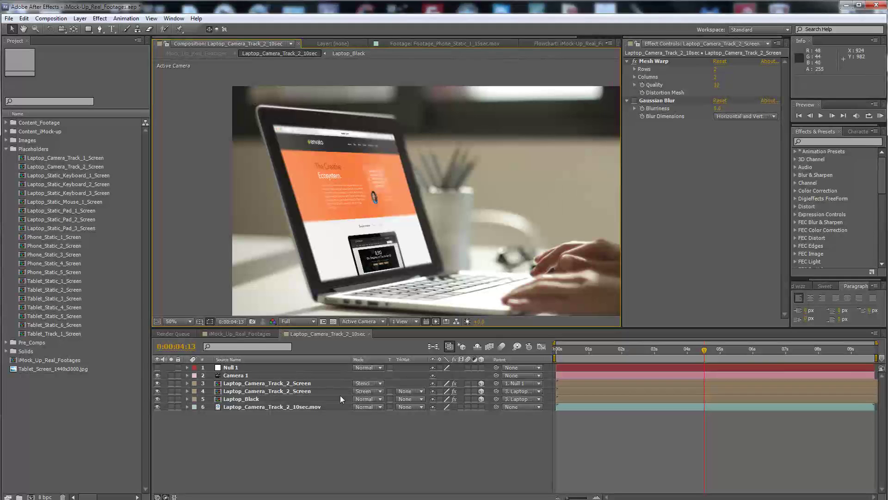
Inspect the effects on the Laptop_Black layer and close the Laptop_Camera_Track_2_10sec composition
{"action": "left_click", "coordinate": [245, 399]}
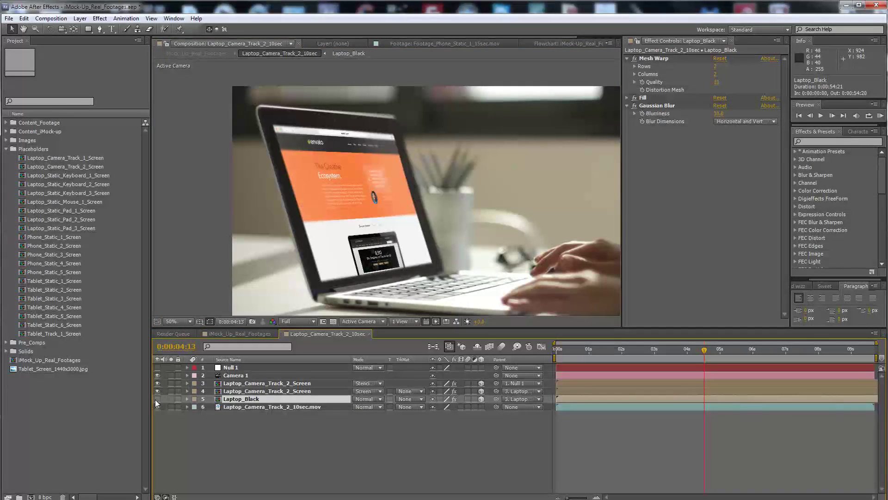
{"action": "left_click", "coordinate": [233, 429]}
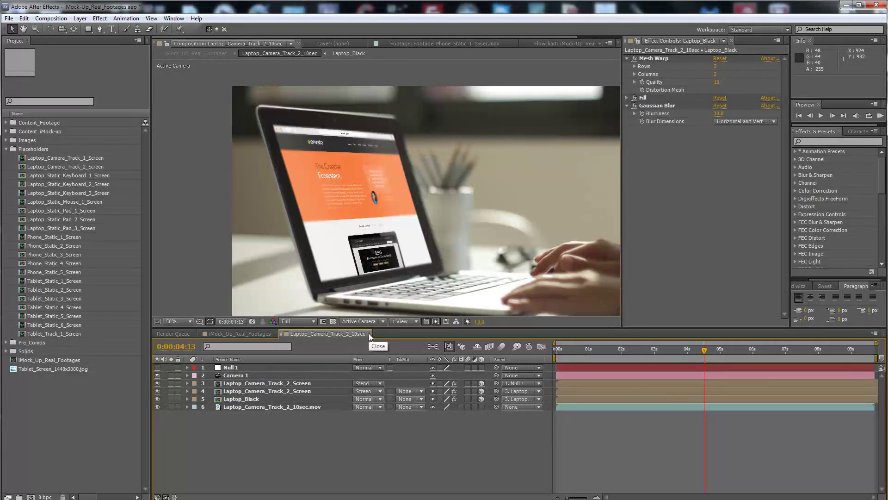
{"action": "left_click", "coordinate": [370, 334]}
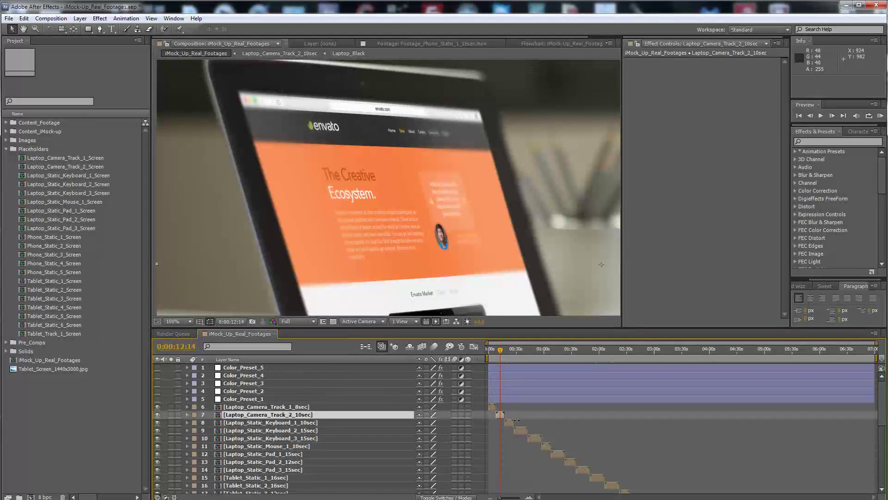
View the Laptop_Static_Keyboard_1_10sec shot, go to Tablet_Static_1_16sec at 0:01:59:18, and widen the composition view to fit the whole frame
{"action": "left_click", "coordinate": [510, 425]}
{"action": "left_click", "coordinate": [511, 348]}
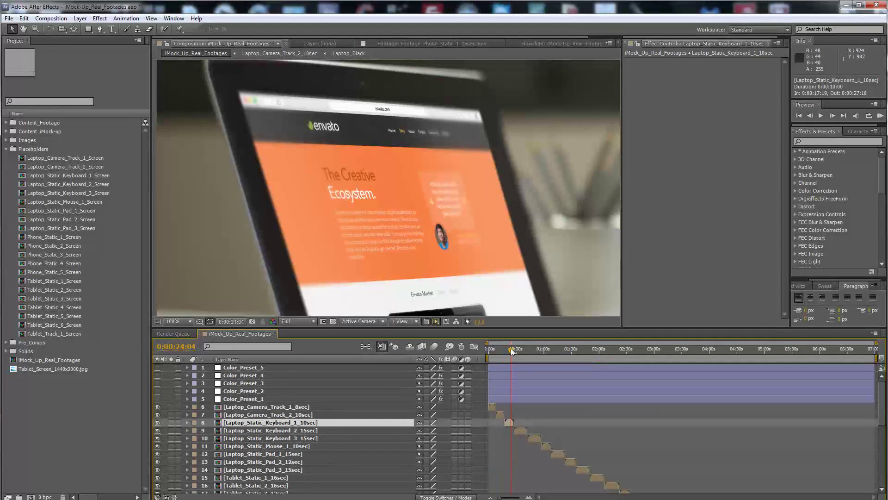
{"action": "scroll", "coordinate": [482, 304], "scroll_direction": "down", "scroll_amount": 2}
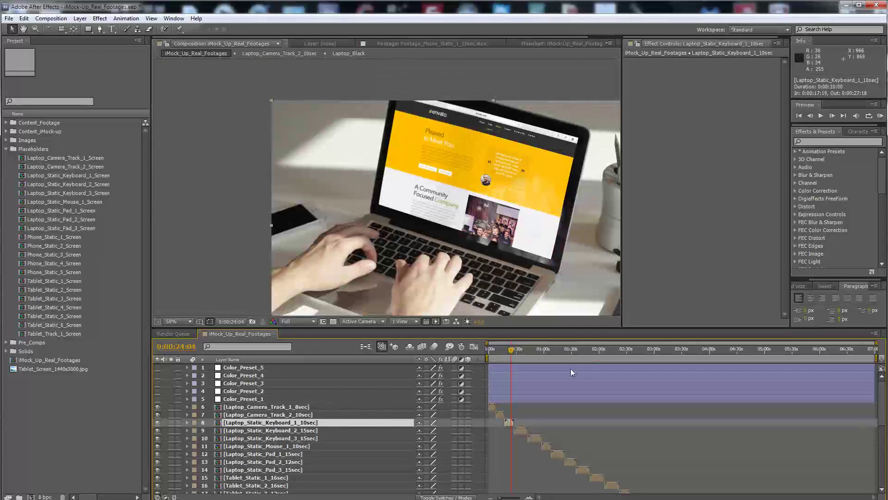
{"action": "left_click", "coordinate": [554, 349]}
{"action": "left_click", "coordinate": [251, 476]}
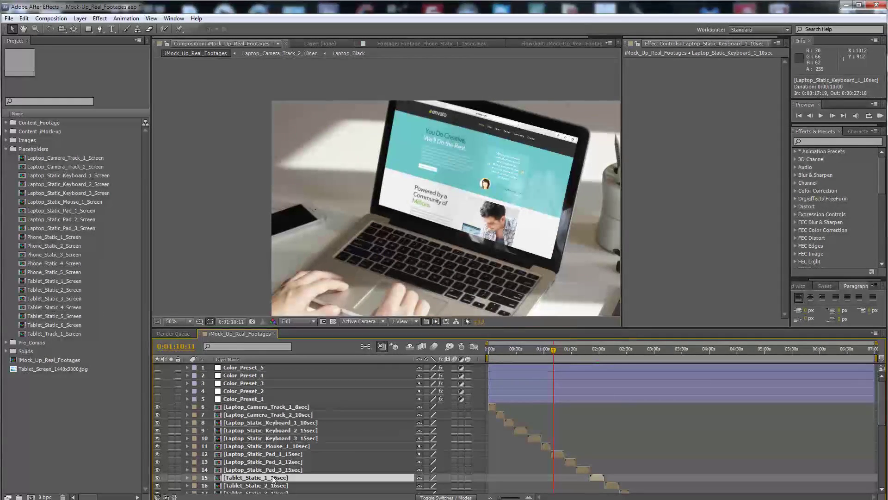
{"action": "left_click", "coordinate": [598, 350]}
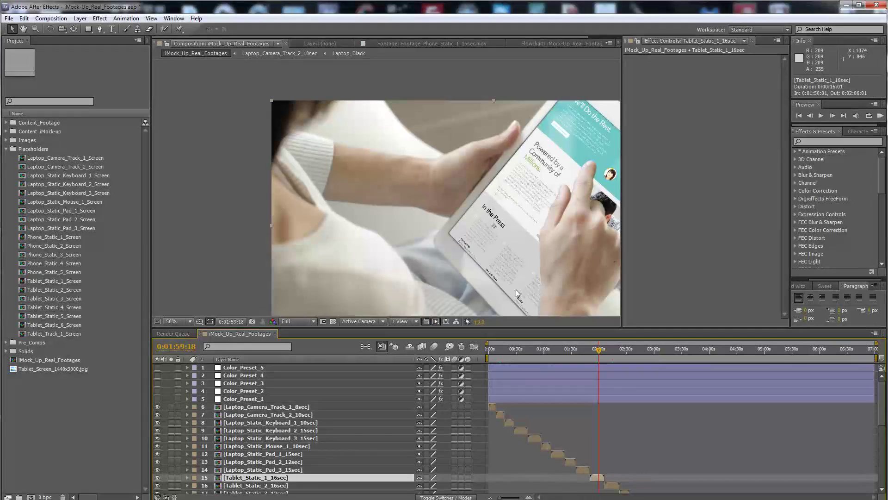
{"action": "left_click_drag", "start_coordinate": [626, 253], "coordinate": [708, 255]}
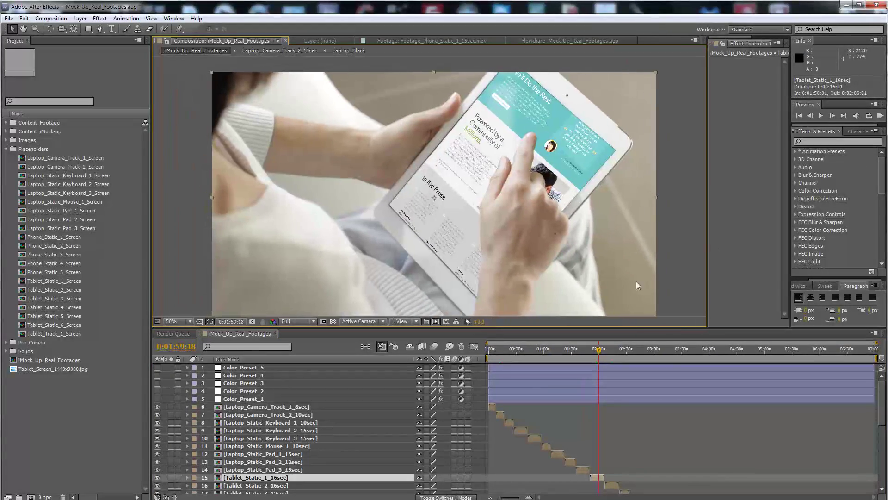
Preview Color_Preset_1 through Color_Preset_5 one at a time on the tablet shot, leaving only Color_Preset_5 shown
{"action": "left_click", "coordinate": [156, 400]}
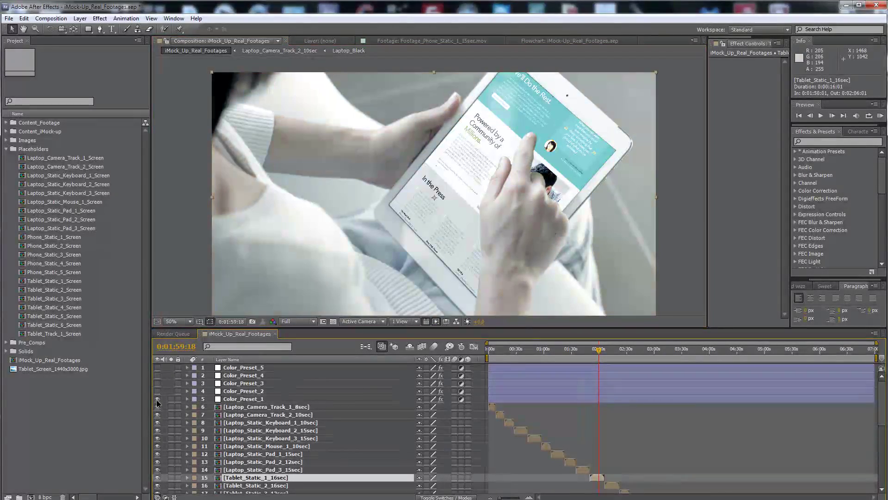
{"action": "left_click", "coordinate": [241, 399]}
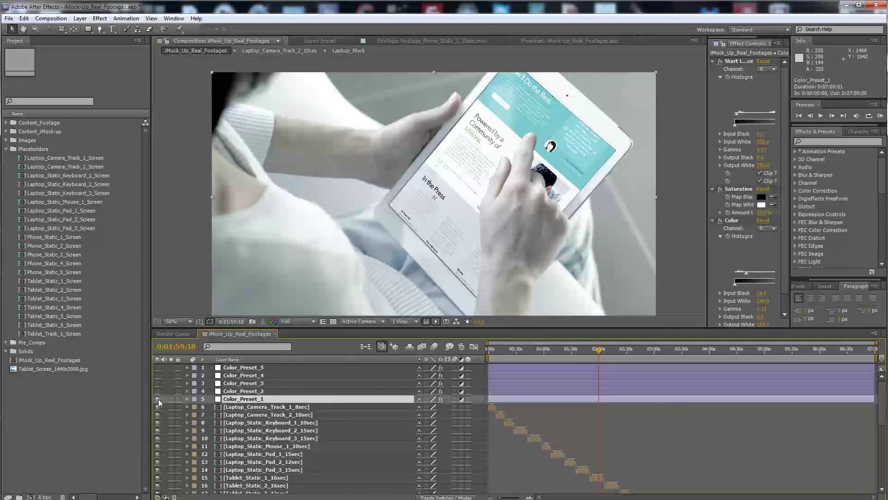
{"action": "left_click", "coordinate": [158, 399]}
{"action": "left_click", "coordinate": [157, 390]}
{"action": "left_click", "coordinate": [157, 391]}
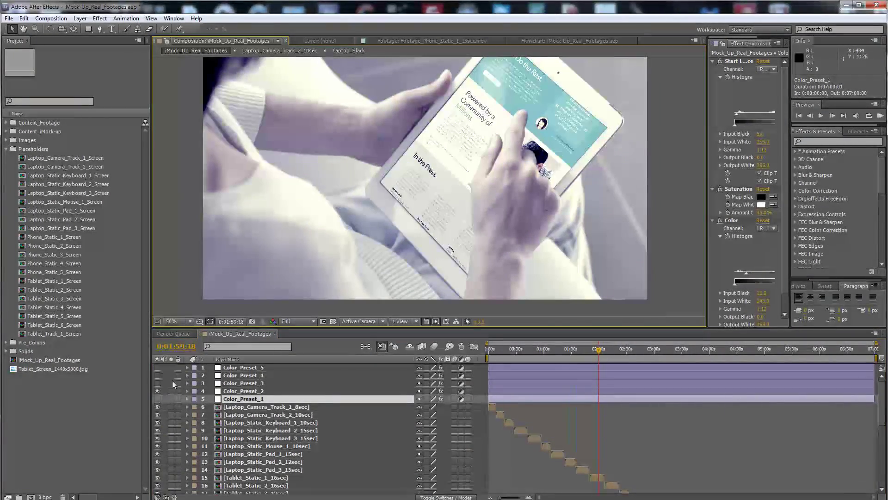
{"action": "left_click", "coordinate": [157, 383]}
{"action": "left_click", "coordinate": [157, 383]}
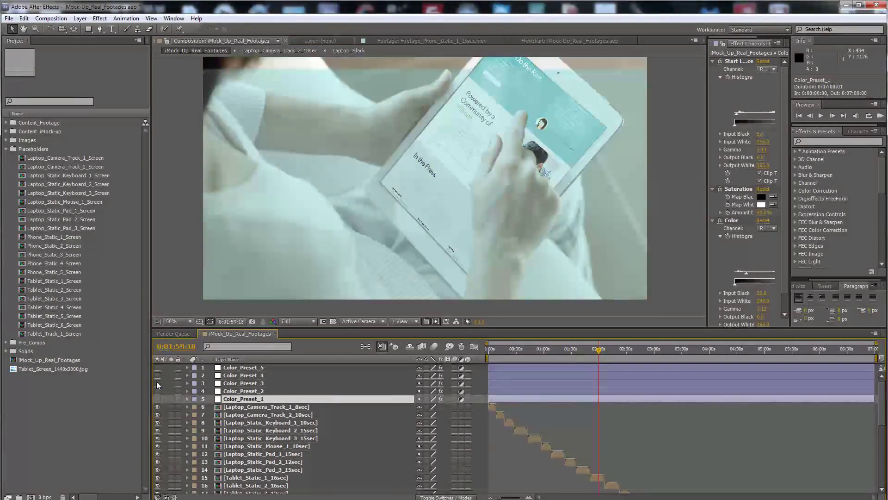
{"action": "left_click", "coordinate": [156, 375]}
{"action": "left_click", "coordinate": [157, 375]}
{"action": "left_click", "coordinate": [157, 368]}
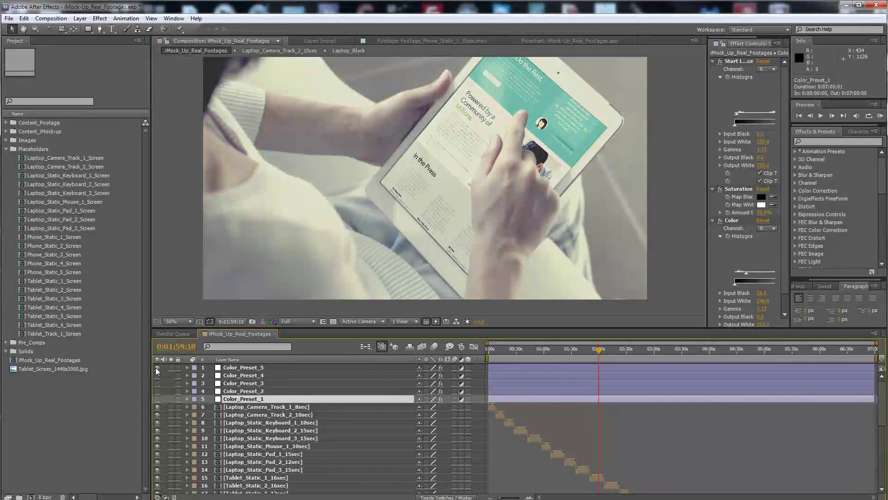
Try a lower Opacity on the Color_Preset_5 layer, restore it to 100%, and hide the layer
{"action": "left_click", "coordinate": [245, 368]}
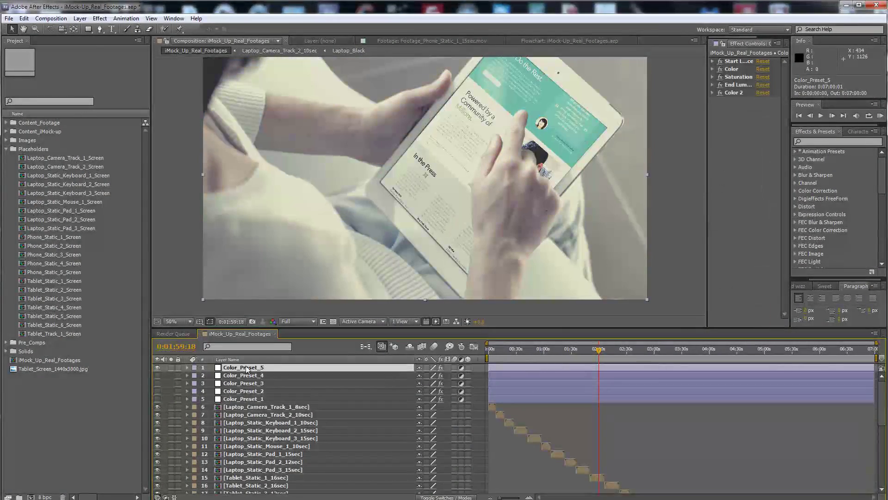
{"action": "key", "text": "t"}
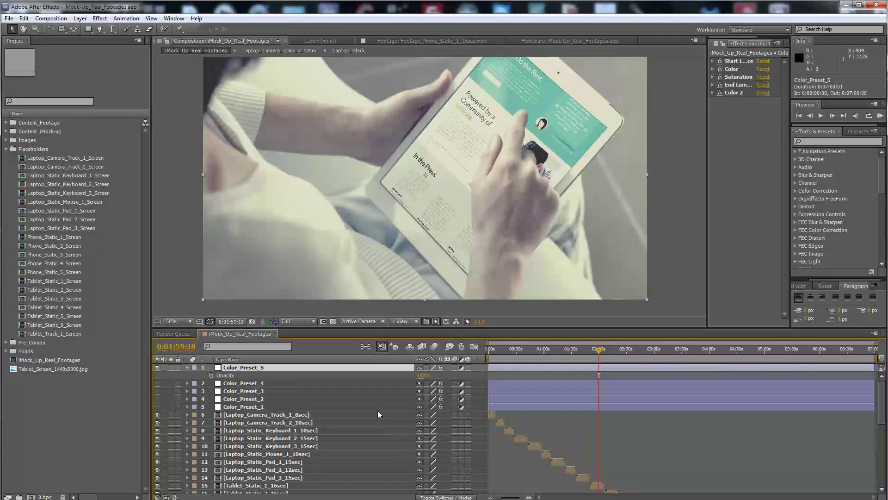
{"action": "left_click", "coordinate": [423, 375]}
{"action": "key", "text": "Return"}
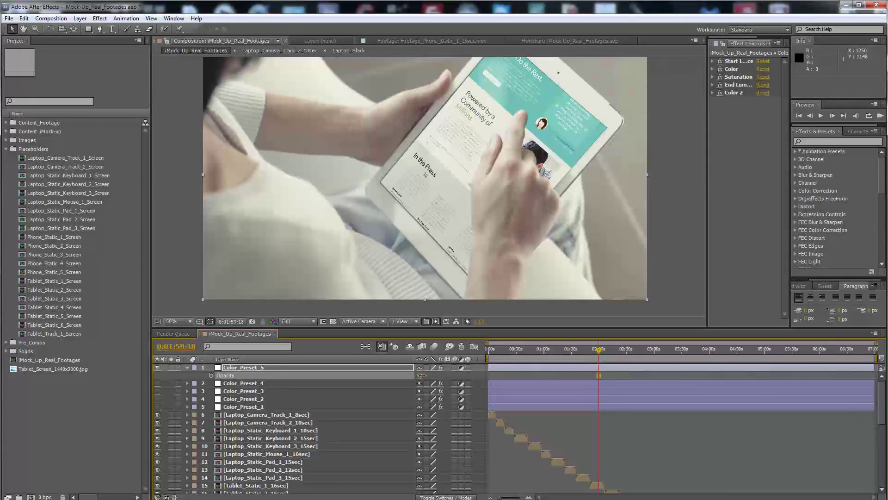
{"action": "left_click_drag", "start_coordinate": [419, 376], "coordinate": [490, 376]}
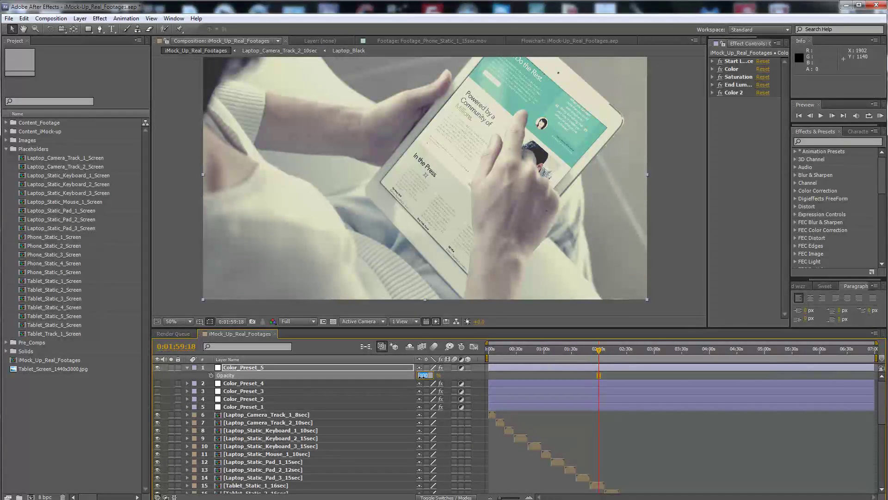
{"action": "left_click_drag", "start_coordinate": [428, 375], "coordinate": [471, 372]}
{"action": "left_click", "coordinate": [187, 367]}
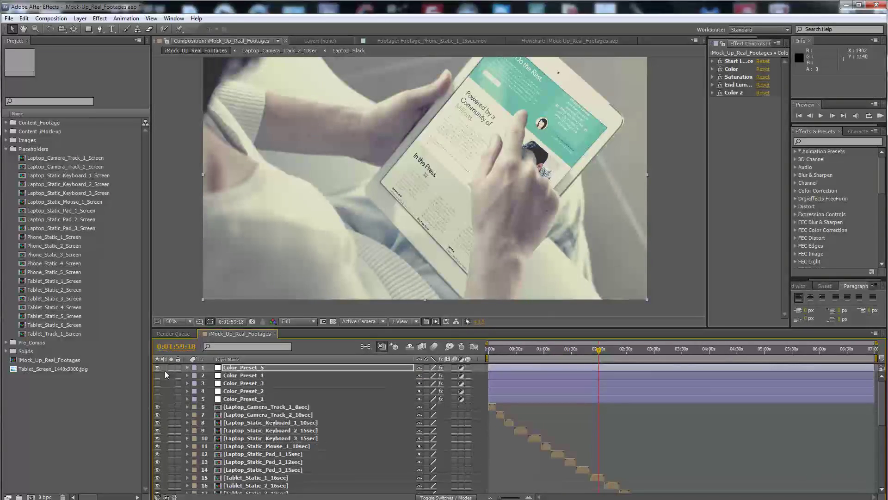
{"action": "left_click", "coordinate": [158, 368]}
Browse the tablet, raw laptop footage and phone shots along the main timeline, ending on Phone_Static_2_12sec at 0:03:30:07
{"action": "left_click_drag", "start_coordinate": [637, 361], "coordinate": [644, 359]}
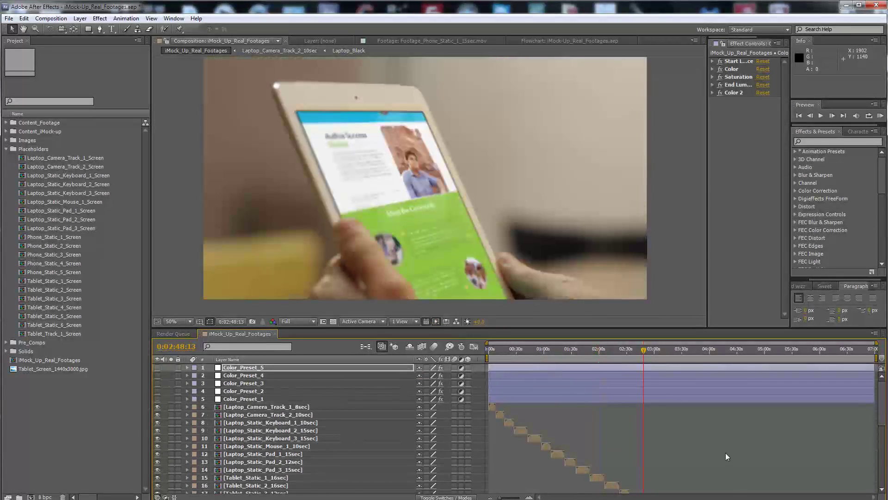
{"action": "scroll", "coordinate": [725, 452], "scroll_direction": "down", "scroll_amount": 4}
{"action": "left_click", "coordinate": [667, 424]}
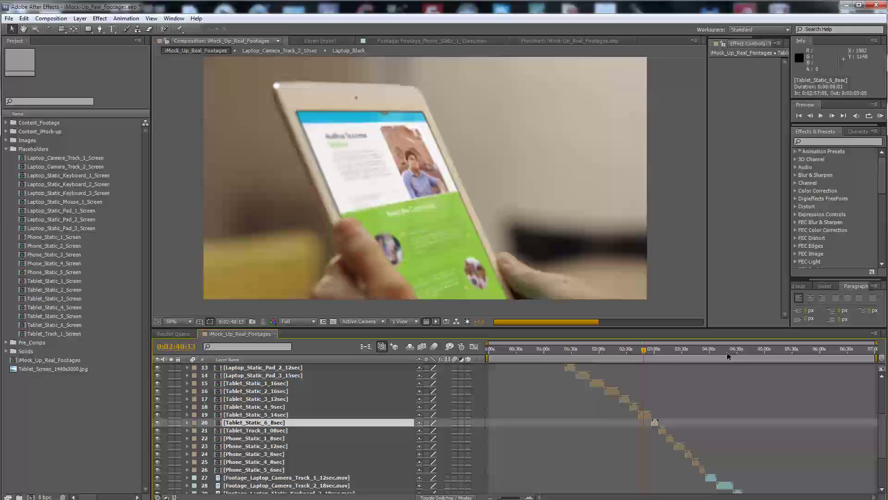
{"action": "left_click", "coordinate": [726, 350]}
{"action": "left_click", "coordinate": [730, 485]}
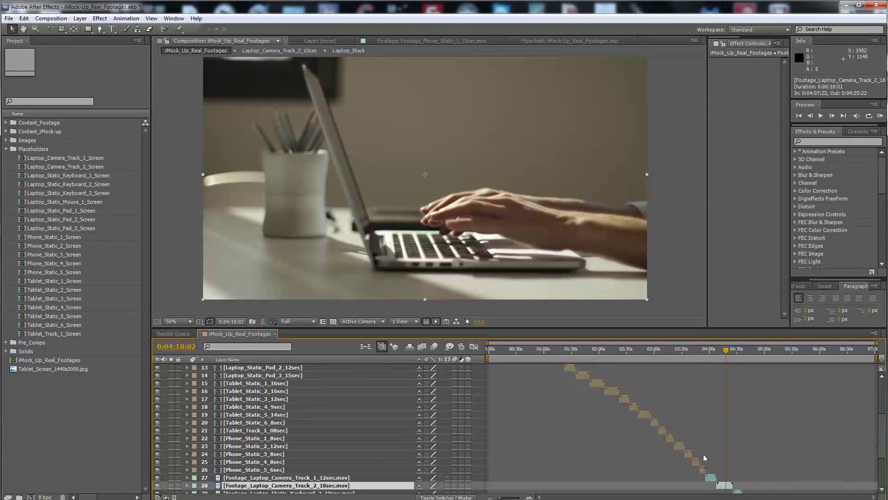
{"action": "scroll", "coordinate": [679, 447], "scroll_direction": "down", "scroll_amount": 1}
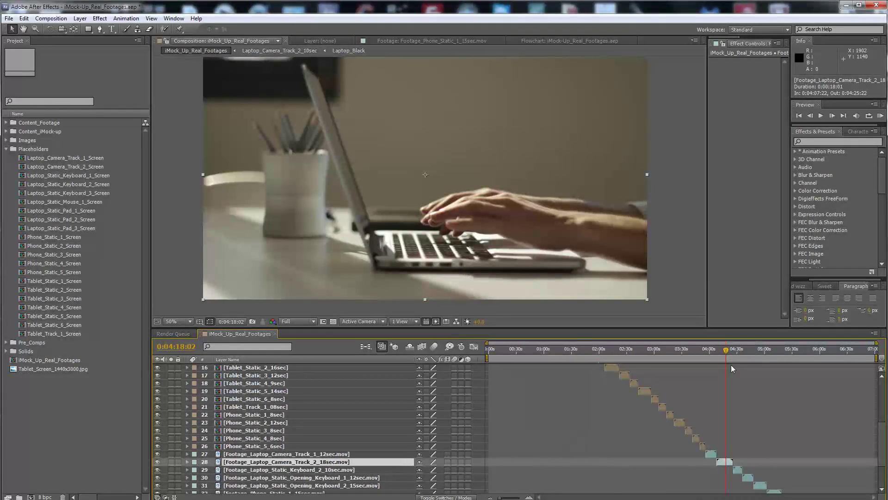
{"action": "left_click", "coordinate": [737, 352]}
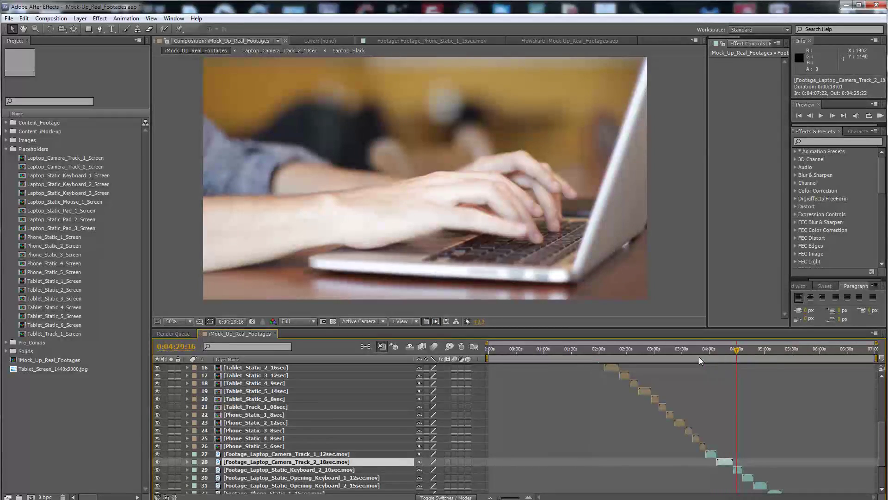
{"action": "left_click", "coordinate": [682, 353]}
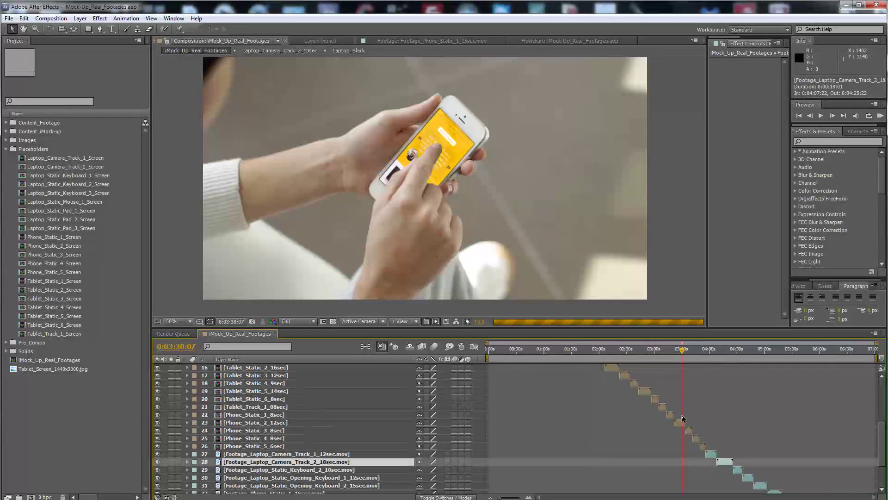
{"action": "left_click", "coordinate": [681, 422]}
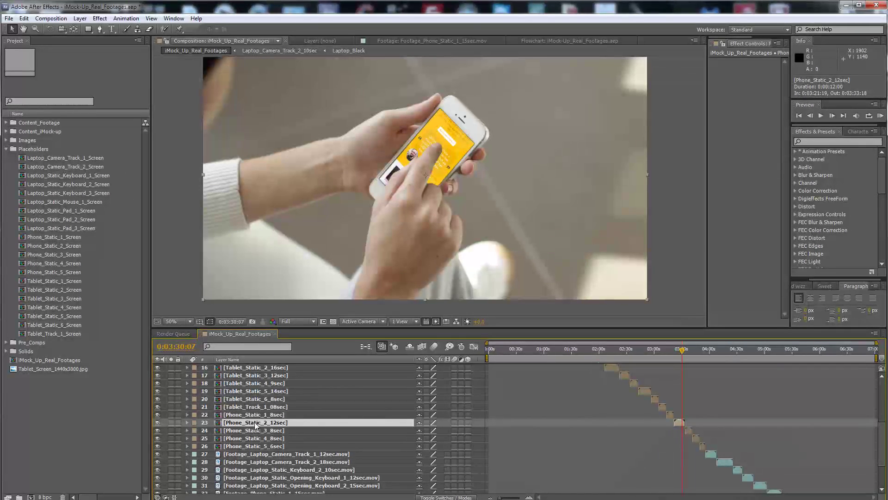
{"action": "left_click", "coordinate": [51, 18]}
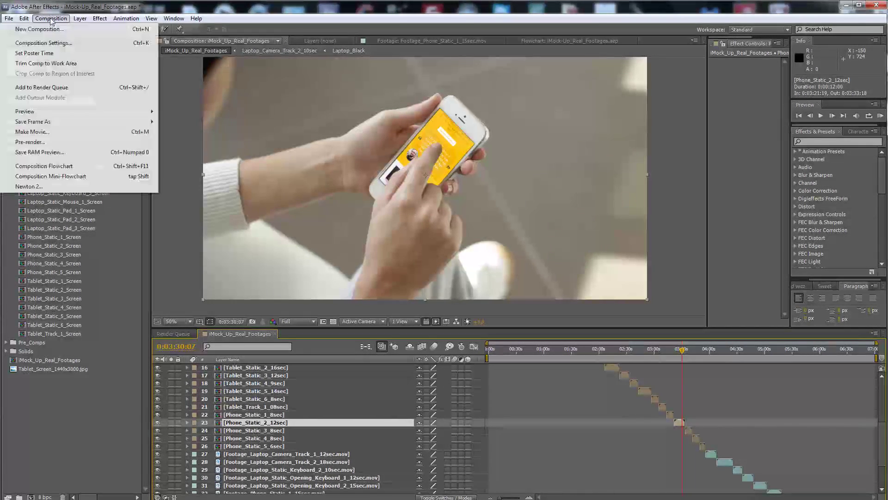
{"action": "left_click", "coordinate": [660, 437]}
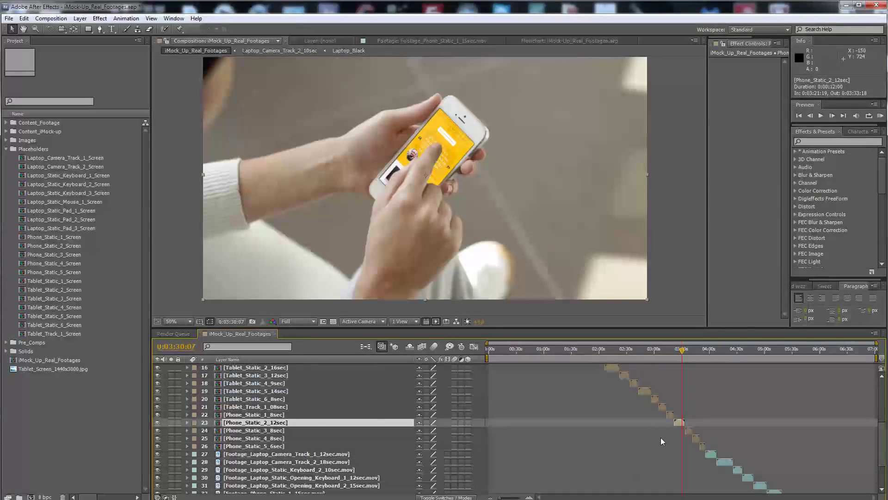
{"action": "left_click", "coordinate": [661, 437]}
Go to the Laptop_Static_Keyboard_3_15sec shot at 0:00:47:07 and reveal its layer source in the project
{"action": "left_click_drag", "start_coordinate": [882, 445], "coordinate": [885, 374]}
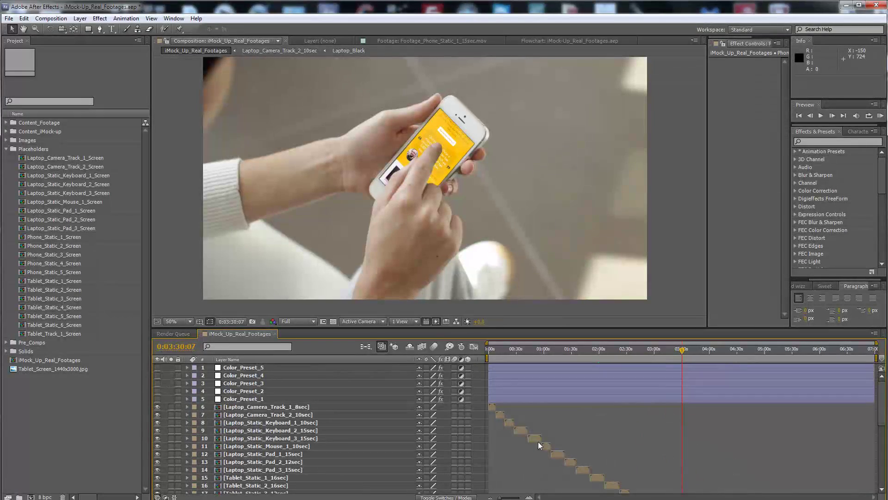
{"action": "left_click", "coordinate": [536, 438]}
{"action": "left_click", "coordinate": [532, 352]}
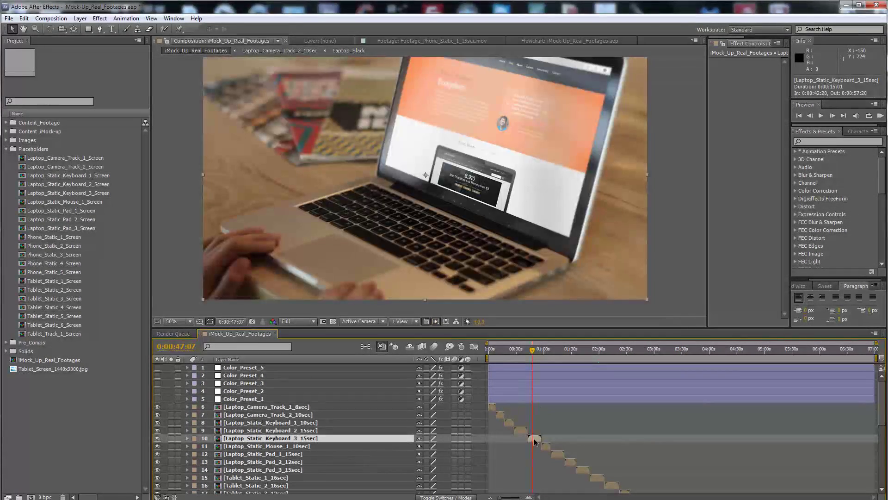
{"action": "right_click", "coordinate": [533, 438]}
{"action": "left_click", "coordinate": [583, 308]}
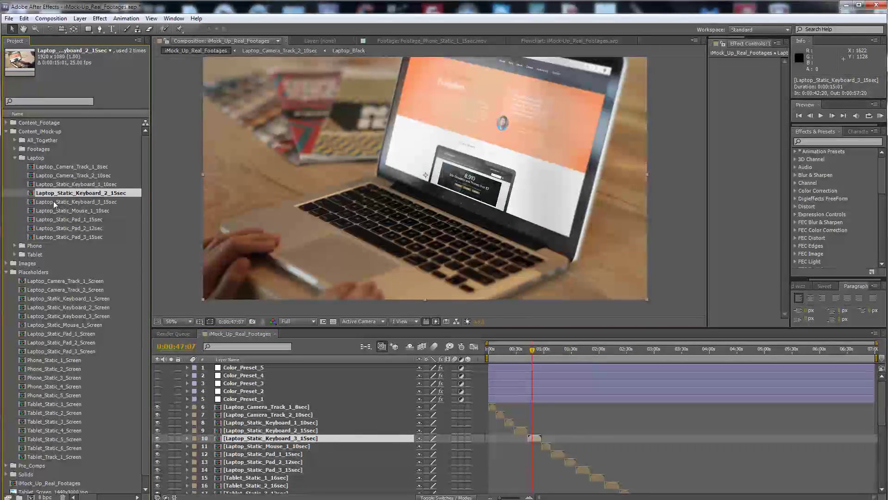
Add Laptop_Static_Keyboard_3_15sec to the render queue and set its output module to H.264 with audio output off
{"action": "left_click", "coordinate": [52, 19]}
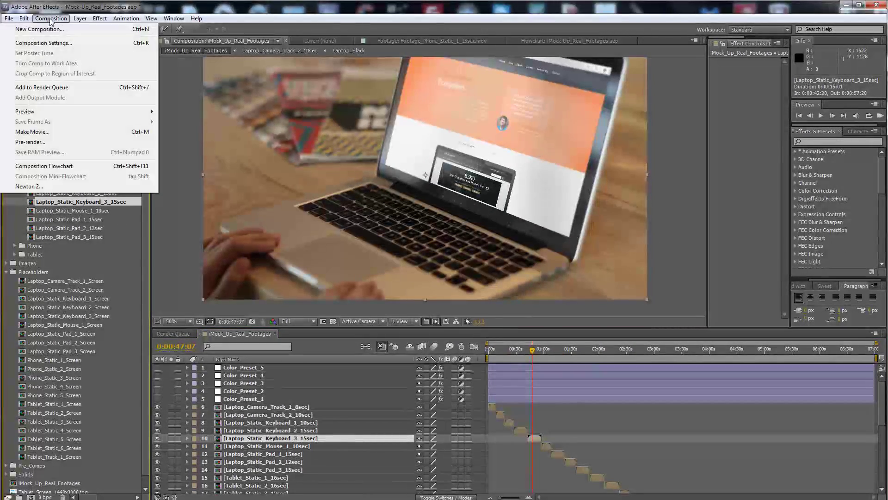
{"action": "left_click", "coordinate": [52, 89]}
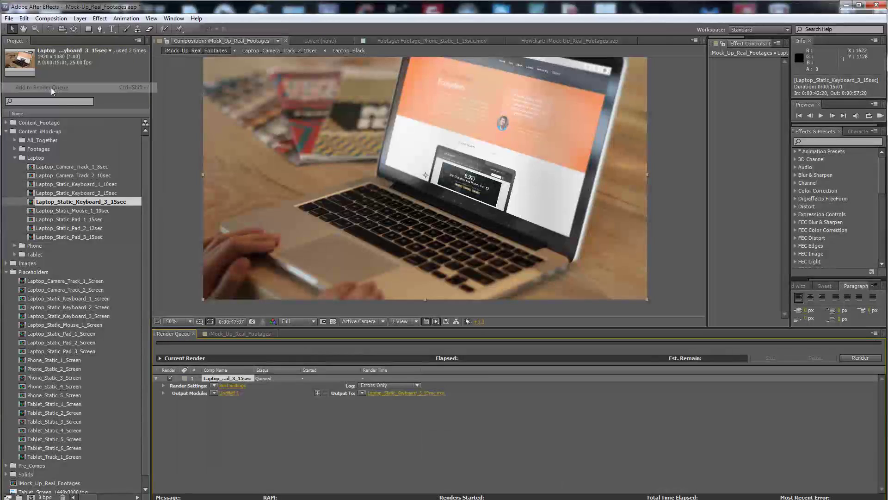
{"action": "left_click", "coordinate": [230, 393]}
{"action": "left_click", "coordinate": [463, 215]}
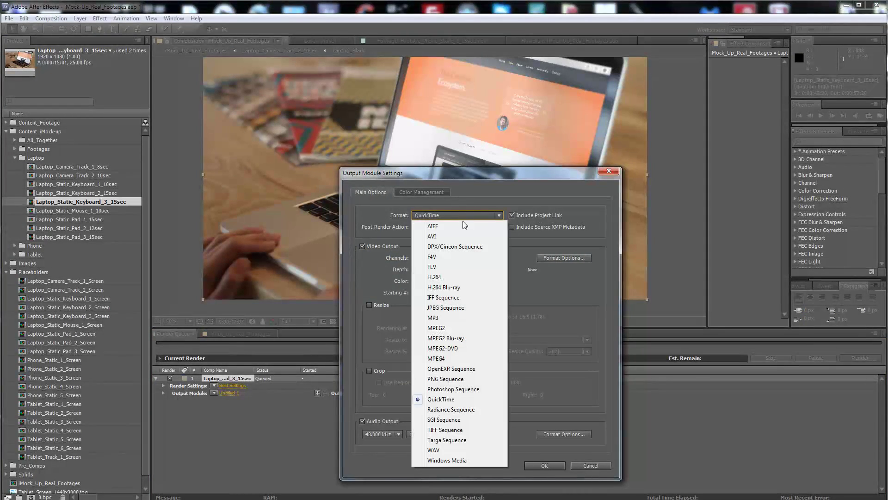
{"action": "left_click", "coordinate": [454, 277]}
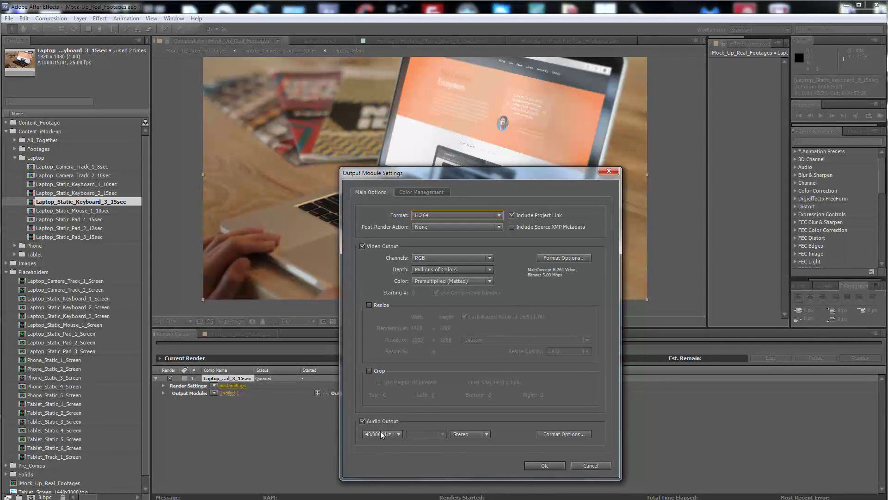
{"action": "left_click", "coordinate": [365, 421]}
Review the H.264 format options, including the target and maximum bitrate, and leave them without applying changes
{"action": "left_click", "coordinate": [557, 258]}
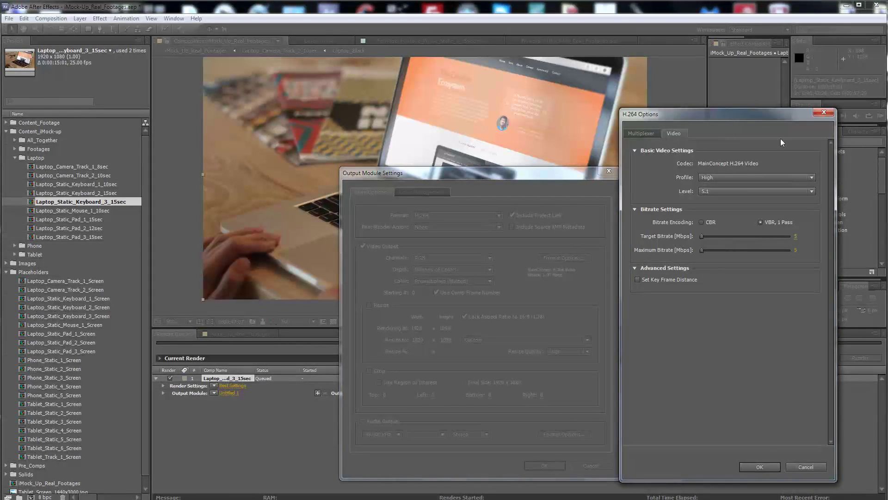
{"action": "left_click_drag", "start_coordinate": [759, 114], "coordinate": [741, 123]}
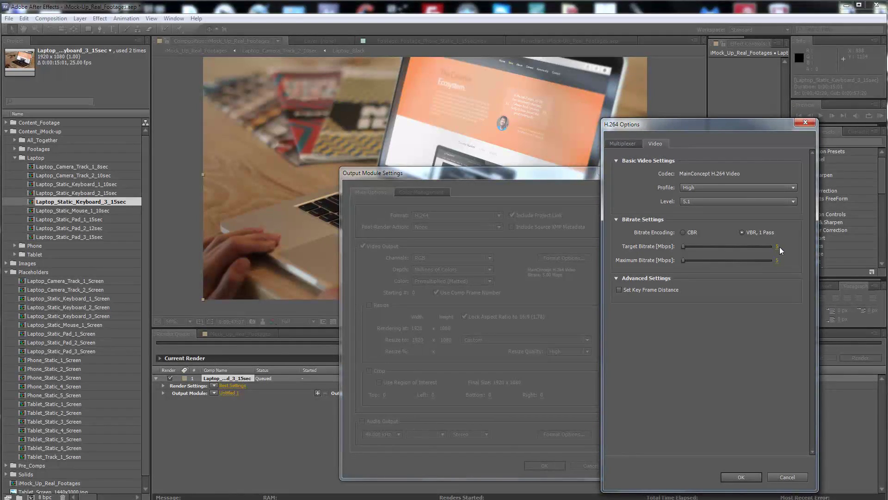
{"action": "key", "text": "Return"}
{"action": "left_click", "coordinate": [787, 477]}
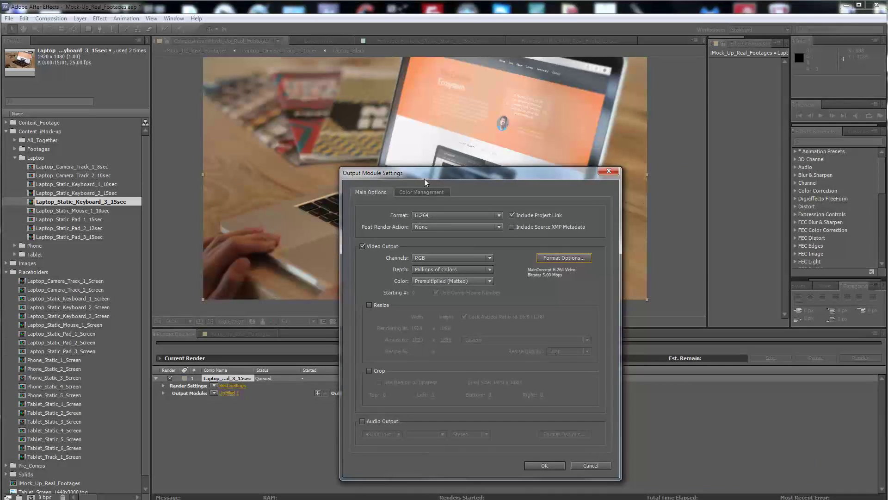
Switch the output format to QuickTime and choose H.264 as its video codec
{"action": "left_click_drag", "start_coordinate": [424, 179], "coordinate": [437, 164]}
{"action": "left_click", "coordinate": [465, 199]}
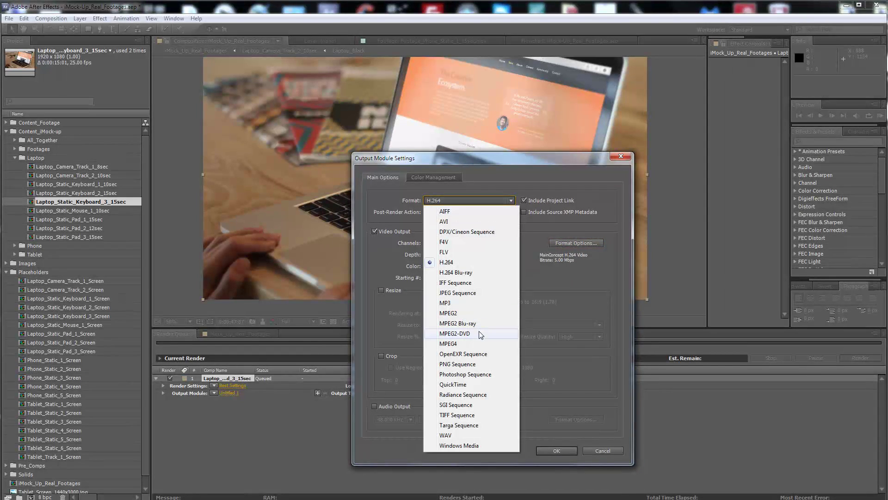
{"action": "left_click", "coordinate": [471, 384]}
{"action": "left_click", "coordinate": [582, 243]}
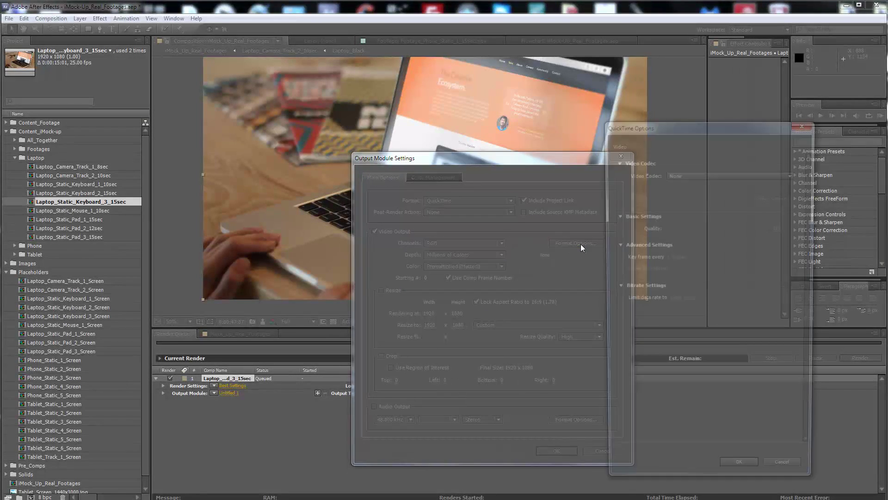
{"action": "left_click", "coordinate": [723, 172]}
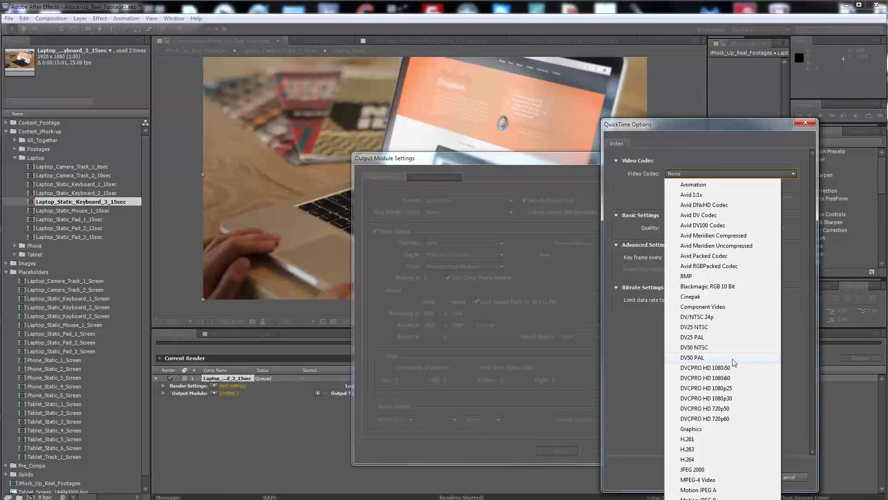
{"action": "left_click", "coordinate": [720, 459]}
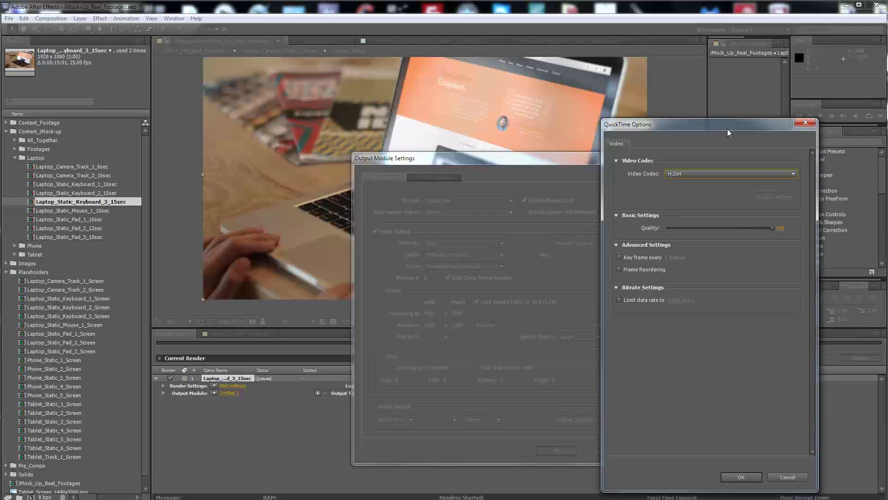
{"action": "left_click_drag", "start_coordinate": [728, 129], "coordinate": [679, 117]}
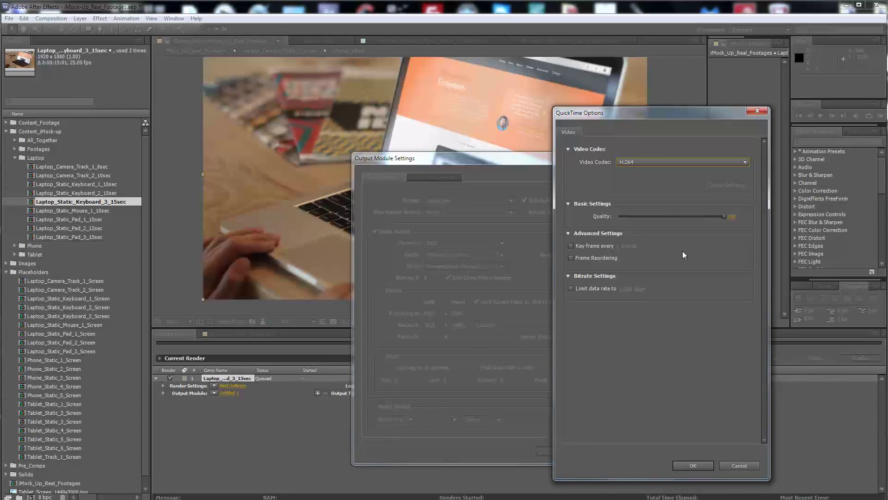
Try QuickTime quality values of 20 and 100, ending on a quality of 20
{"action": "left_click", "coordinate": [731, 217]}
{"action": "type", "text": "20"}
{"action": "key", "text": "Tab"}
{"action": "type", "text": "1,"}
{"action": "type", "text": "00"}
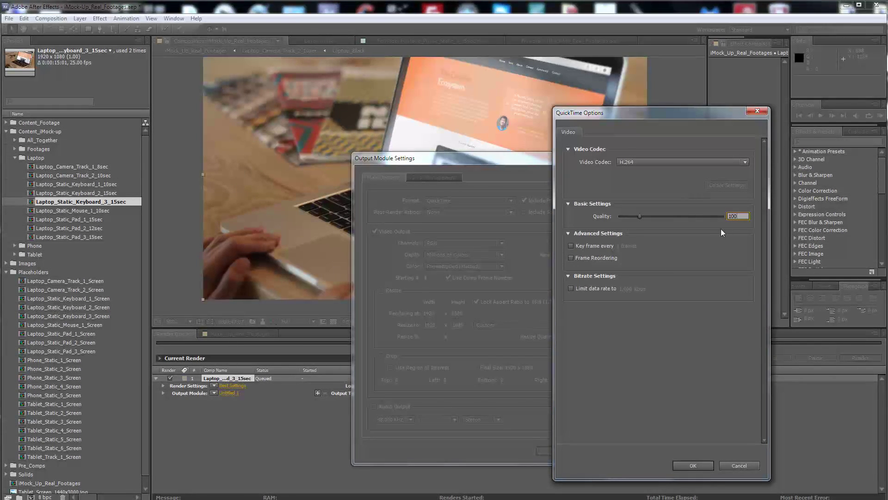
{"action": "key", "text": "ctrl+a"}
{"action": "type", "text": "20"}
{"action": "key", "text": "Tab"}
Limit the QuickTime data rate to 20000 kbps and accept the format options
{"action": "left_click", "coordinate": [625, 288]}
{"action": "type", "text": "20,000"}
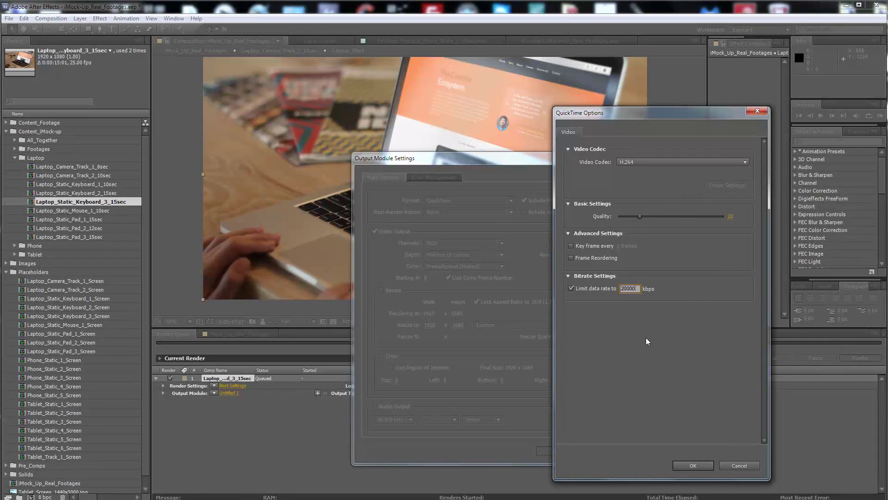
{"action": "key", "text": "Tab"}
{"action": "left_click", "coordinate": [693, 464]}
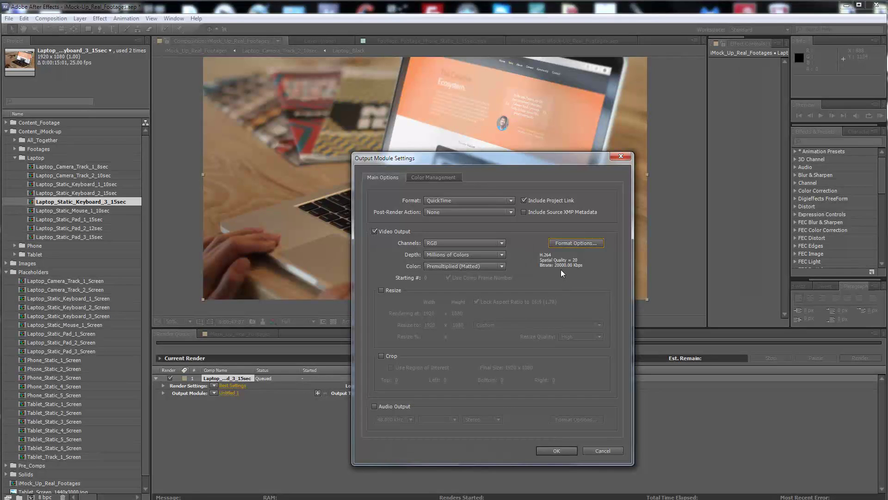
Discard the output module changes and remove the Laptop_Static_Keyboard_3_15sec item from the render queue
{"action": "left_click_drag", "start_coordinate": [501, 160], "coordinate": [517, 157]}
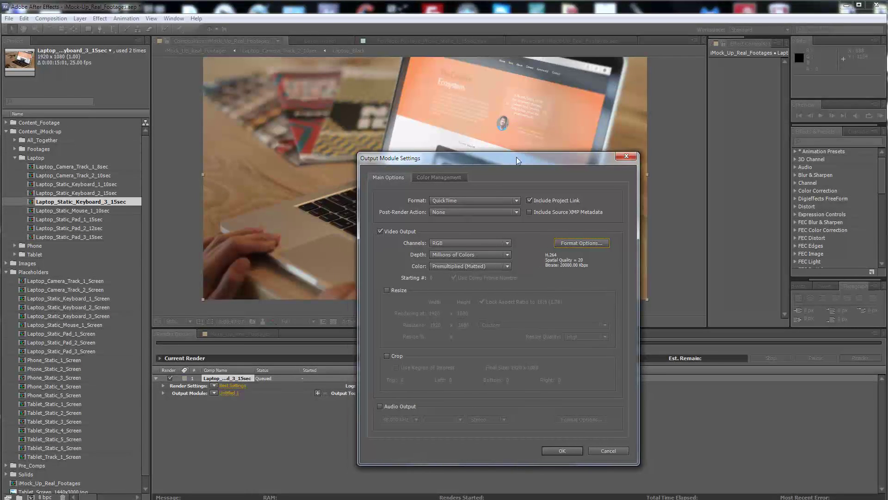
{"action": "left_click", "coordinate": [609, 447]}
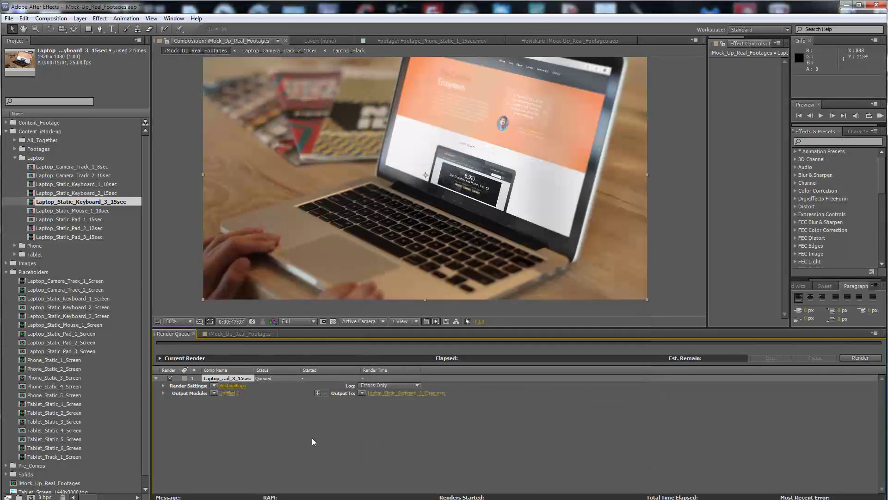
{"action": "left_click", "coordinate": [229, 378]}
{"action": "key", "text": "Delete"}
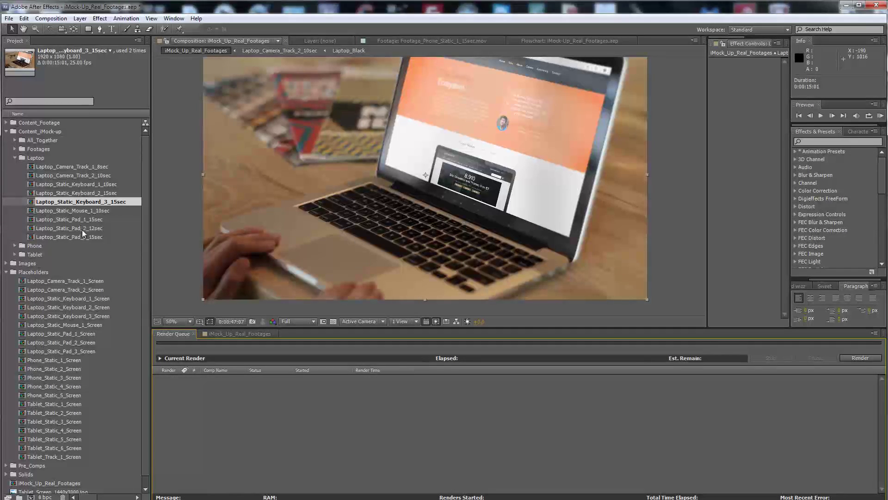
Queue Laptop_Static_Keyboard_3_15sec for rendering again and set its output module format to H.264
{"action": "left_click", "coordinate": [57, 193]}
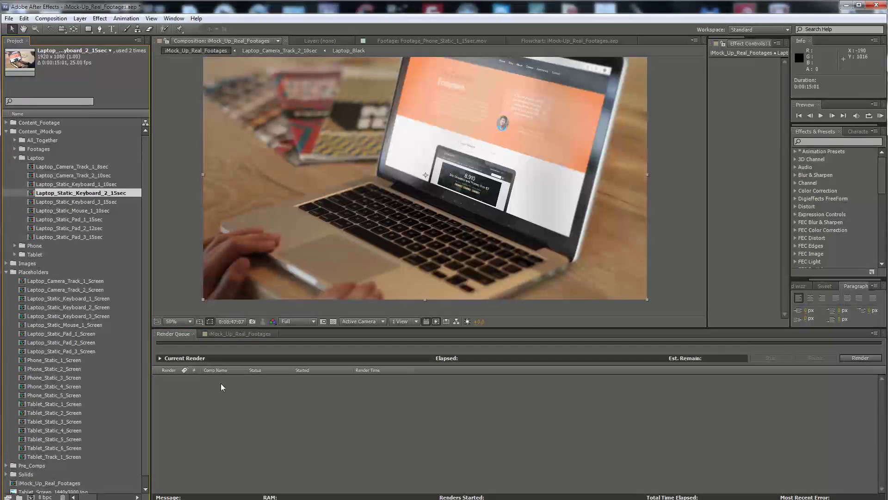
{"action": "left_click", "coordinate": [71, 202]}
{"action": "left_click", "coordinate": [52, 18]}
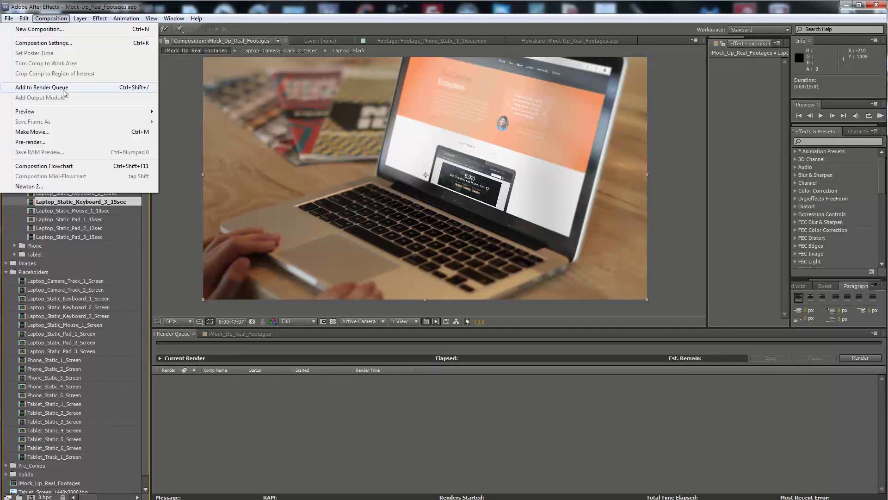
{"action": "left_click", "coordinate": [41, 87]}
{"action": "left_click", "coordinate": [234, 394]}
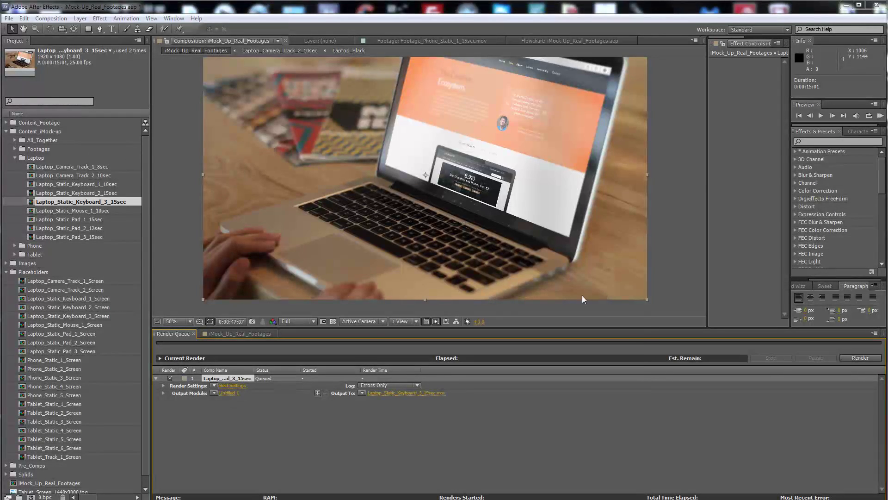
{"action": "left_click", "coordinate": [481, 196]}
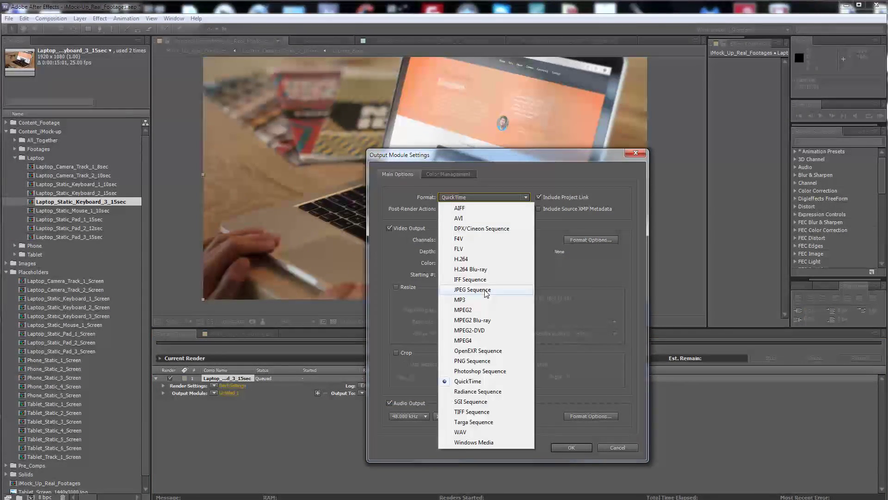
{"action": "left_click", "coordinate": [476, 259]}
Set the H.264 target bitrate to 10 Mbps and the maximum bitrate to 20 Mbps, accepting the output module settings
{"action": "left_click", "coordinate": [582, 238]}
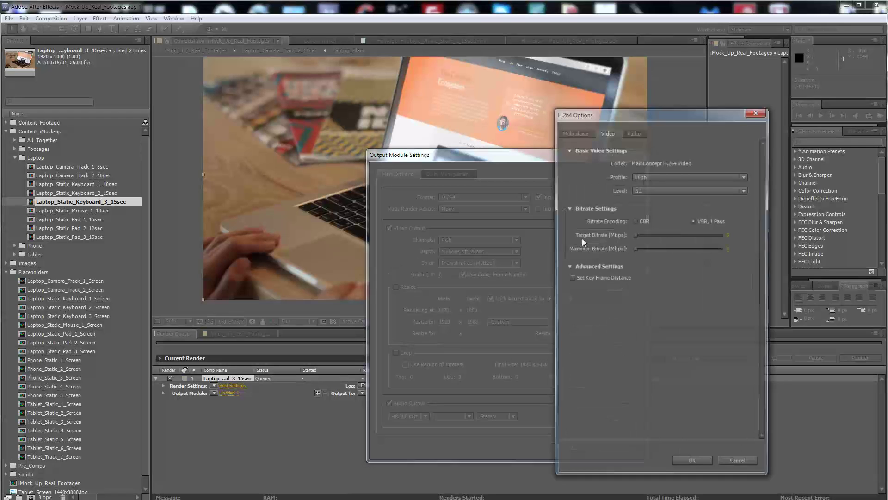
{"action": "left_click", "coordinate": [731, 235]}
{"action": "type", "text": "10"}
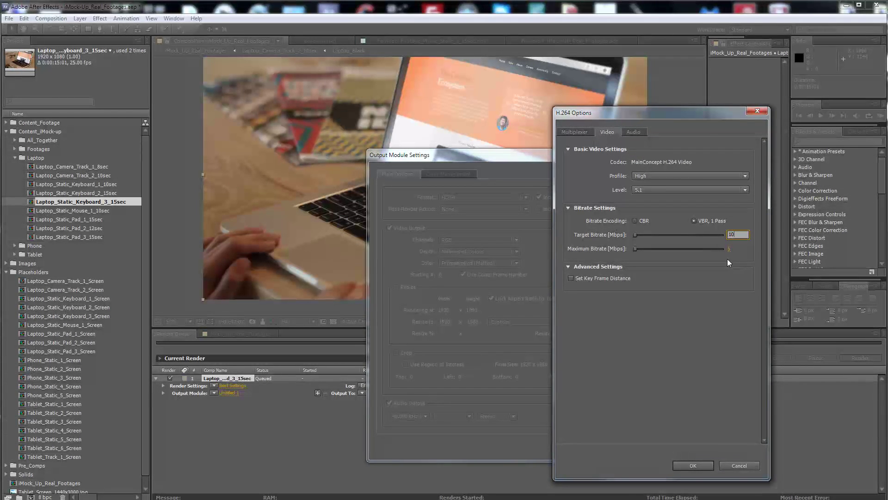
{"action": "left_click", "coordinate": [731, 250]}
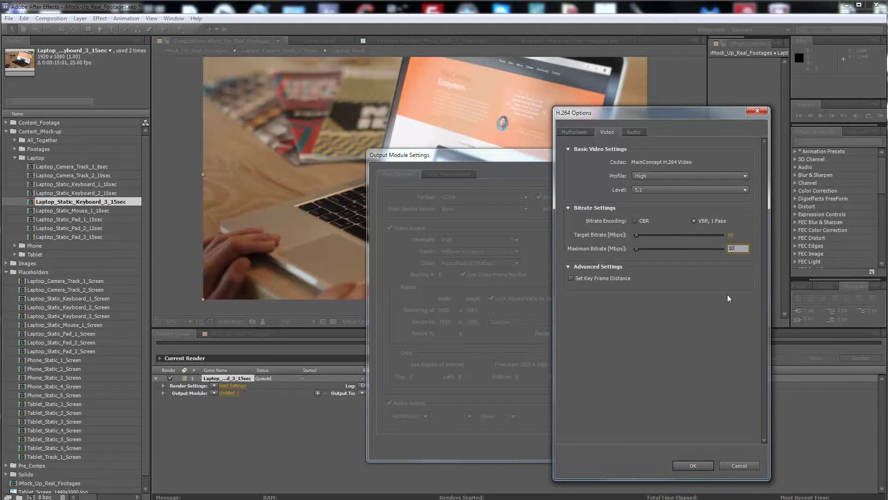
{"action": "left_click", "coordinate": [732, 251]}
{"action": "left_click", "coordinate": [722, 304]}
{"action": "left_click", "coordinate": [693, 466]}
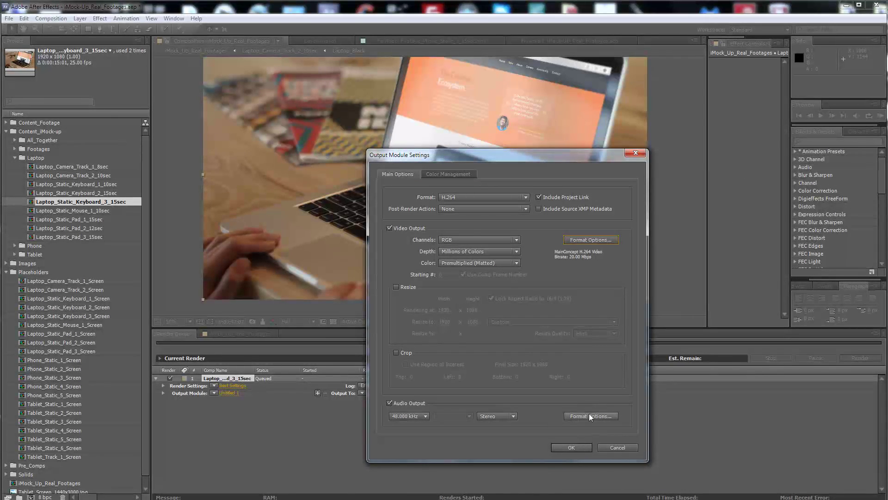
{"action": "left_click", "coordinate": [568, 448]}
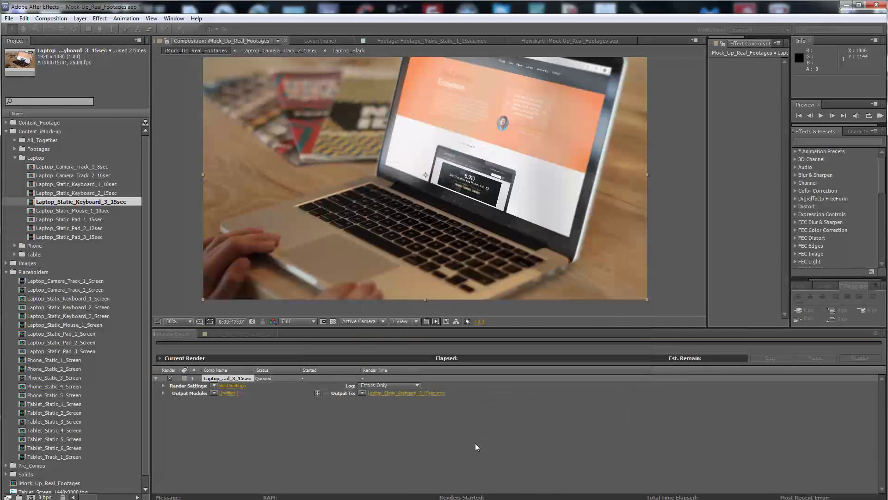
Remove the queued render item and return to the iMock_Up_Real_Footages timeline at 0:00:49:20
{"action": "left_click", "coordinate": [229, 378]}
{"action": "key", "text": "Delete"}
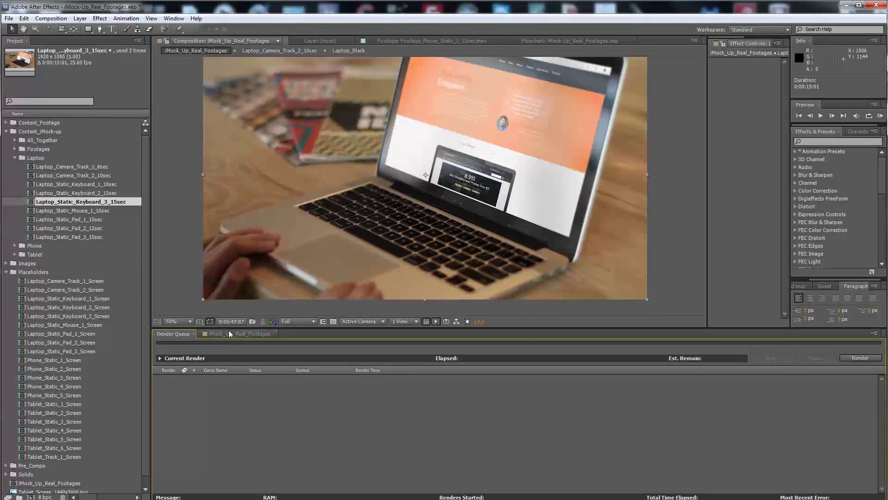
{"action": "left_click", "coordinate": [230, 332]}
{"action": "left_click", "coordinate": [536, 350]}
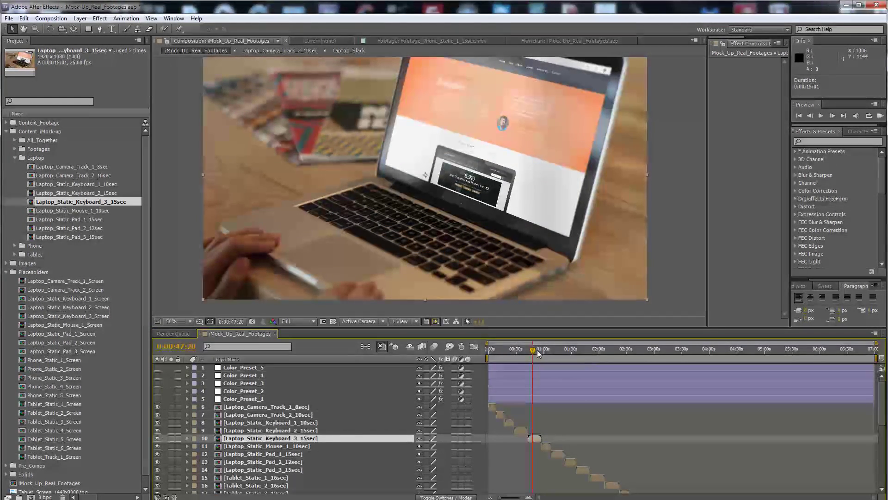
Show the Color_Preset_5 layer over the laptop keyboard shot and inspect the graded image up close
{"action": "left_click", "coordinate": [157, 367]}
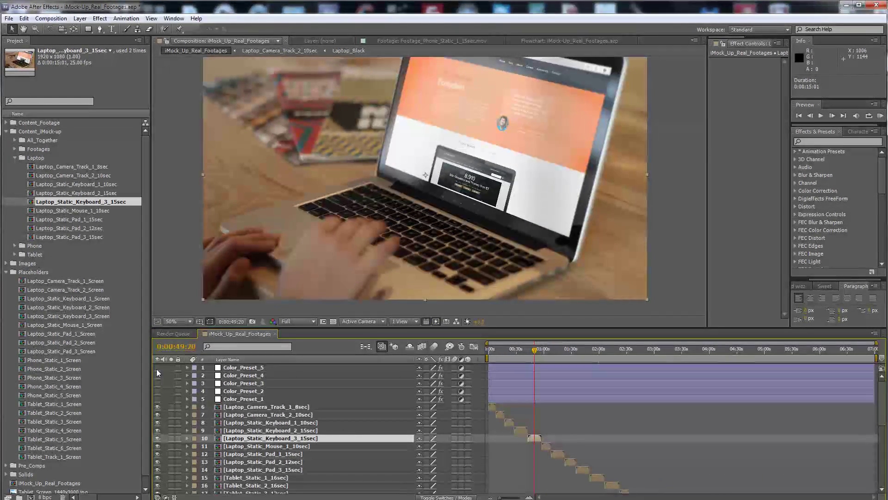
{"action": "left_click", "coordinate": [240, 369]}
{"action": "key", "text": "period"}
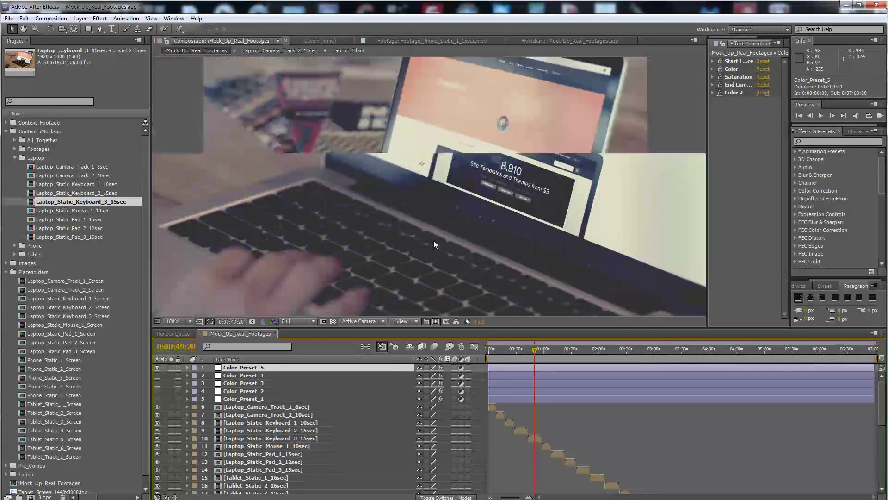
{"action": "key", "text": "comma"}
Select the Laptop_Static_Keyboard_3_15sec layer and shorten the work area's end to about 0:01:00:08, just past the layer's out point
{"action": "left_click", "coordinate": [535, 438]}
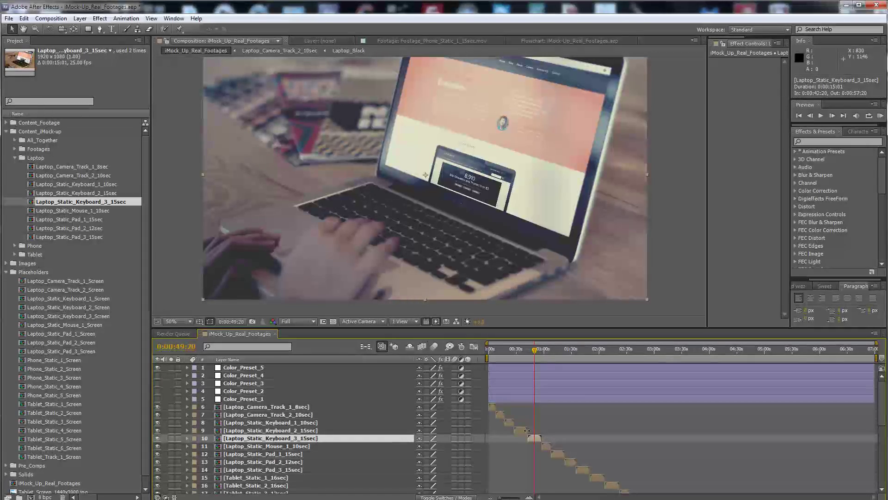
{"action": "key", "text": "o"}
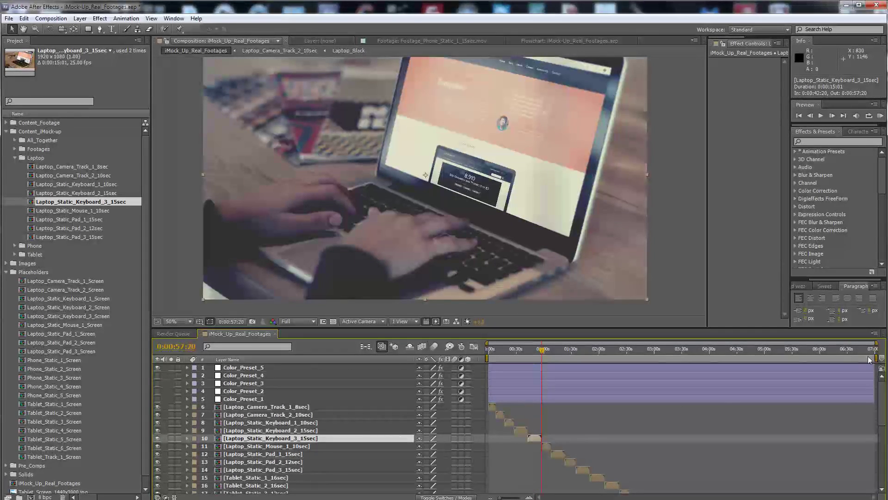
{"action": "left_click_drag", "start_coordinate": [869, 360], "coordinate": [546, 378]}
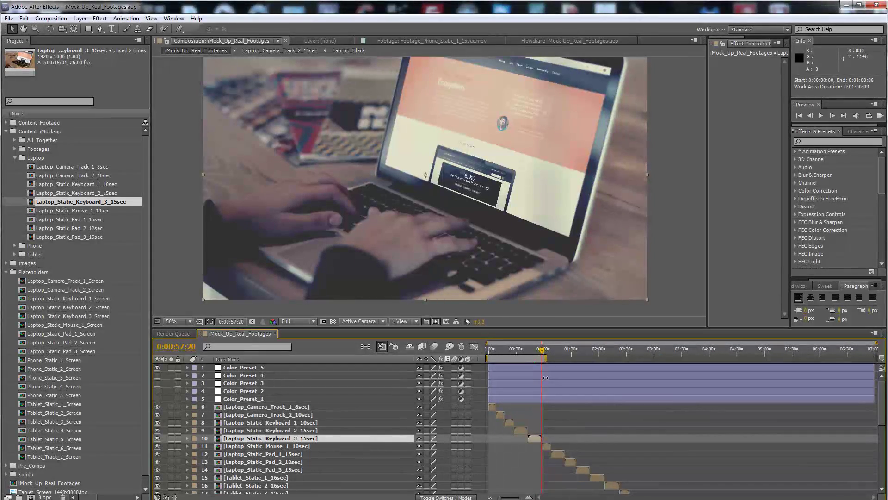
{"action": "key", "text": "equal"}
{"action": "key", "text": "equal"}
{"action": "key", "text": "equal"}
{"action": "key", "text": "equal"}
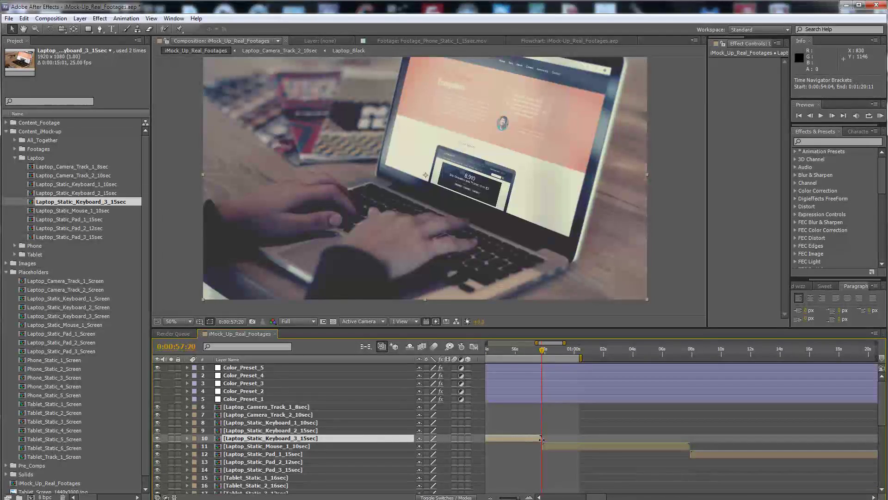
{"action": "key", "text": "minus"}
{"action": "key", "text": "minus"}
{"action": "key", "text": "minus"}
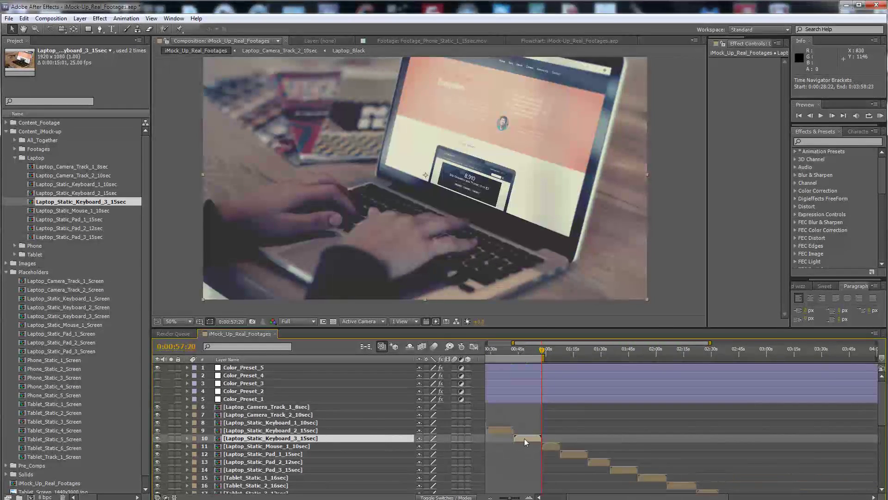
Fit the work area to the selected Laptop_Static_Keyboard_3_15sec layer and set the current time to 0:00:48:16 within the shot
{"action": "key", "text": "ctrl+alt+b"}
{"action": "key", "text": "i"}
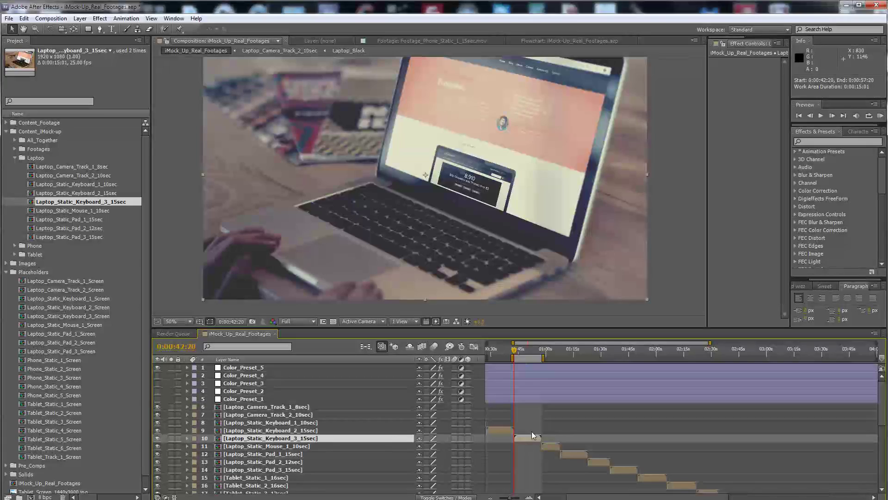
{"action": "key", "text": "equal"}
{"action": "key", "text": "equal"}
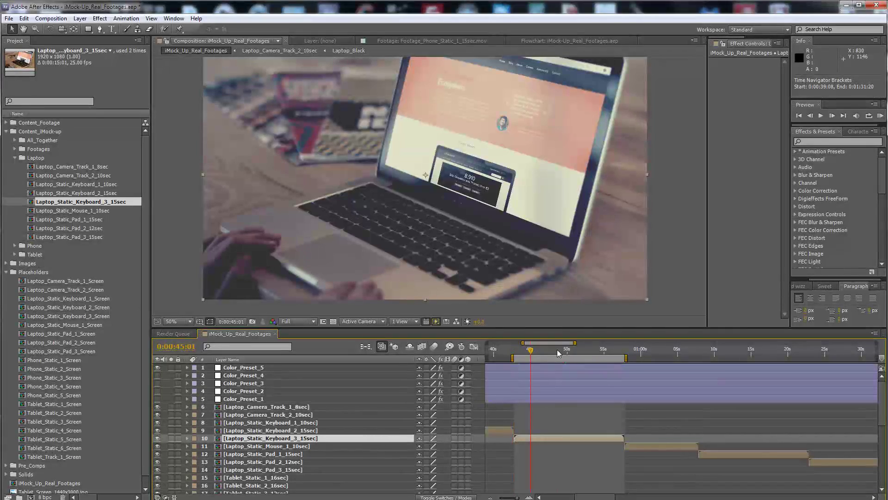
{"action": "left_click", "coordinate": [557, 349]}
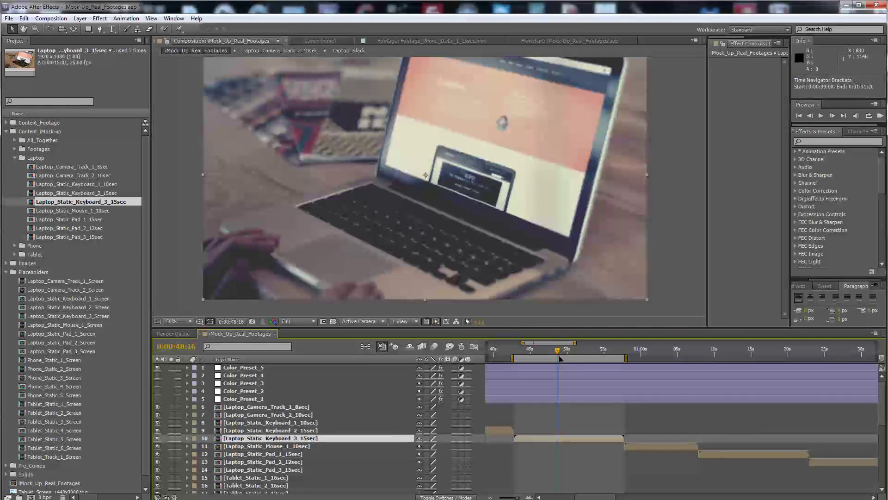
Add the main composition to the render queue and review its output module settings without changing them
{"action": "left_click", "coordinate": [51, 19]}
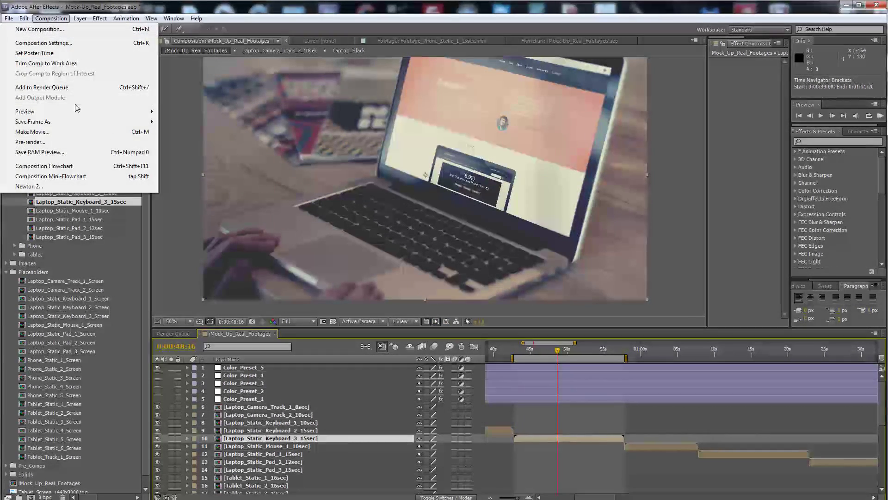
{"action": "left_click", "coordinate": [65, 87]}
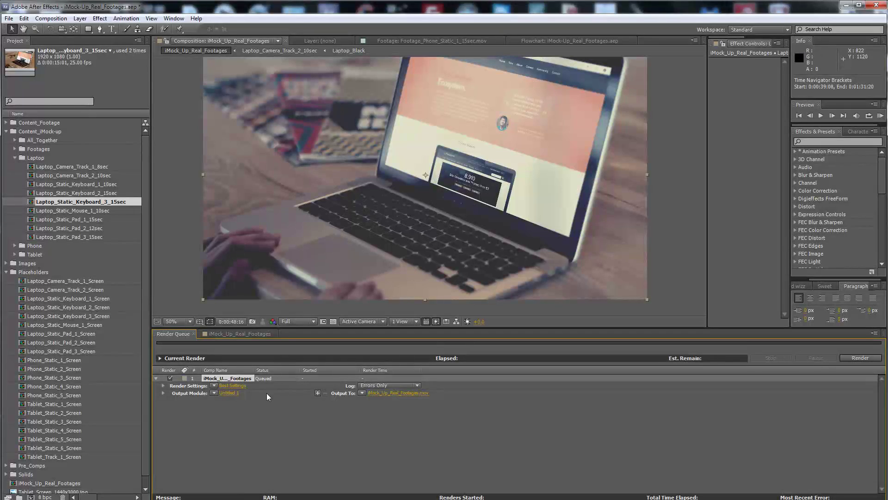
{"action": "left_click", "coordinate": [231, 393]}
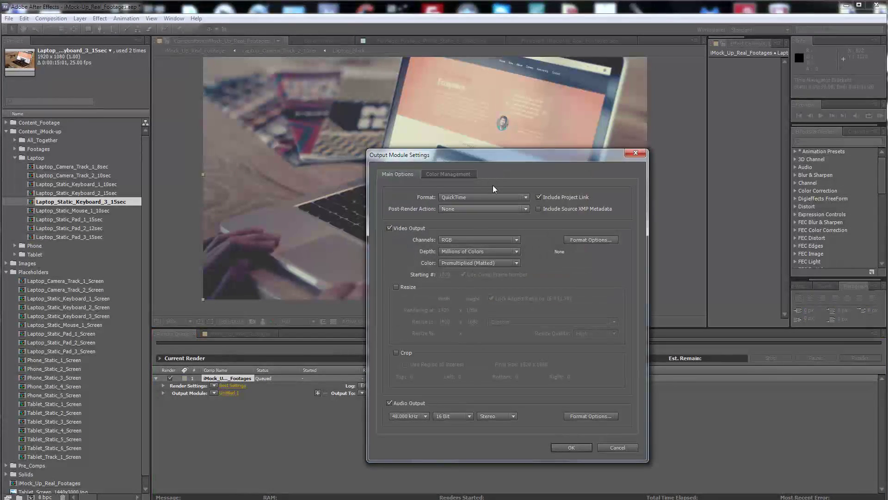
{"action": "left_click_drag", "start_coordinate": [501, 153], "coordinate": [504, 150]}
{"action": "left_click", "coordinate": [619, 445]}
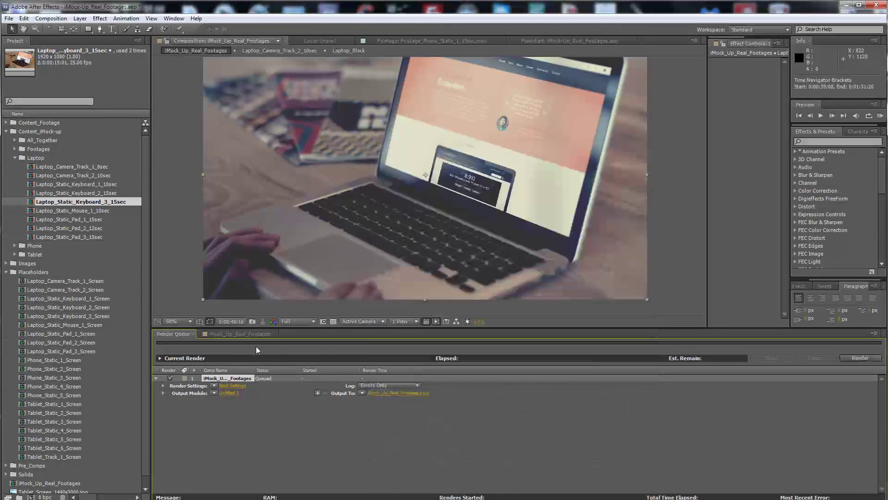
Return to the main timeline, hide the Color_Preset_5 layer, and briefly toggle Color_Preset_4 and Color_Preset_3 over the keyboard shot
{"action": "left_click", "coordinate": [264, 334]}
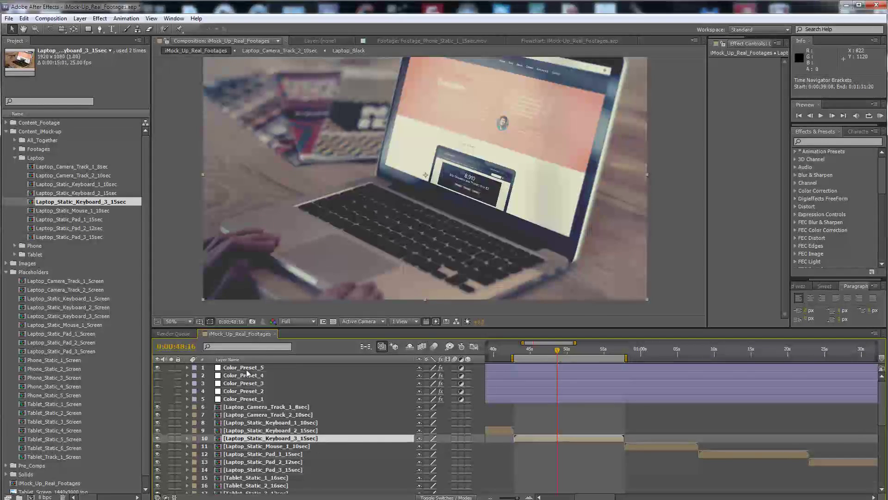
{"action": "left_click", "coordinate": [227, 375]}
{"action": "left_click", "coordinate": [550, 438]}
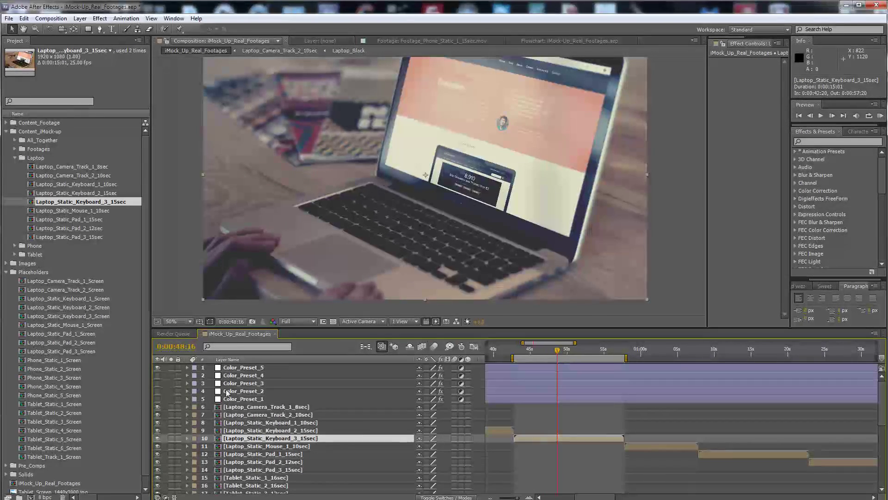
{"action": "left_click", "coordinate": [158, 367]}
{"action": "left_click", "coordinate": [158, 375]}
{"action": "left_click", "coordinate": [158, 375]}
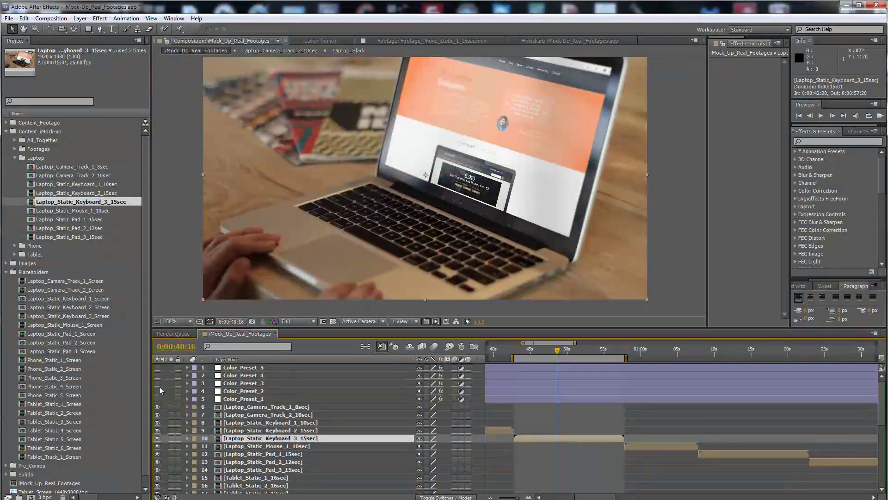
{"action": "left_click", "coordinate": [158, 383]}
{"action": "left_click", "coordinate": [157, 383]}
Set the current time to 0:01:04:18 to view the Laptop_Static_Mouse_1_10sec shot in full frame
{"action": "scroll", "coordinate": [538, 313], "scroll_direction": "down", "scroll_amount": 2}
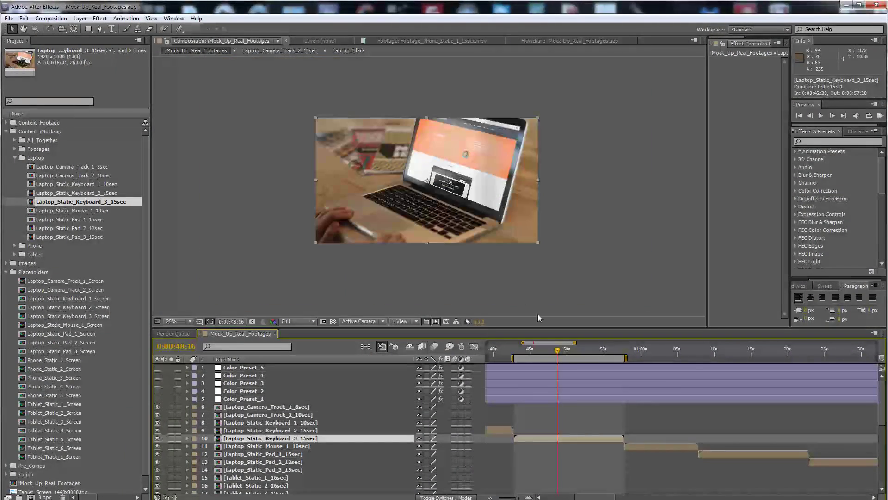
{"action": "left_click", "coordinate": [676, 357]}
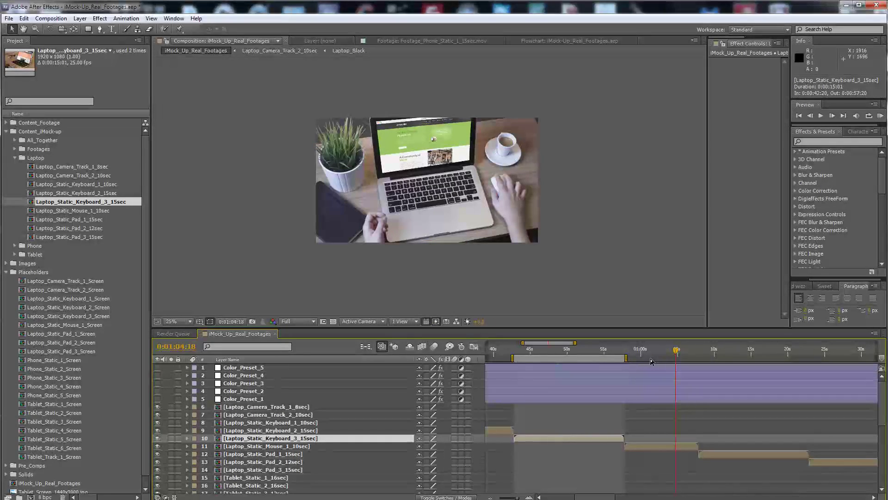